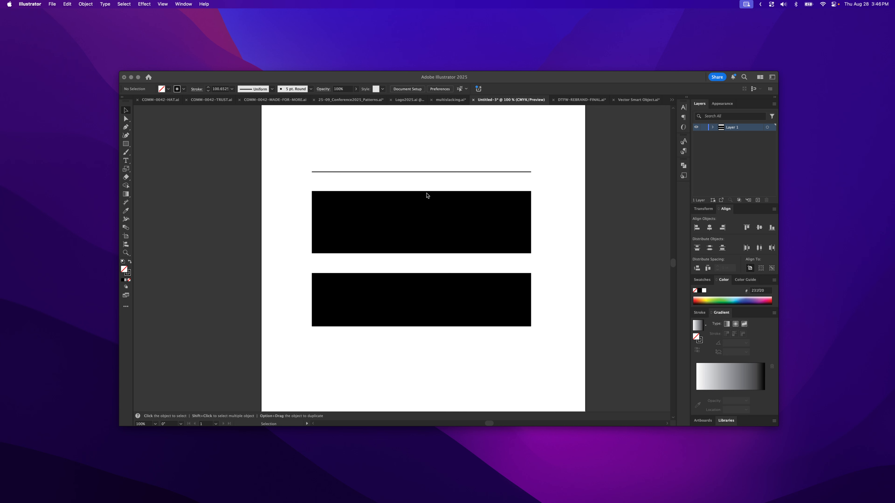
# - Select the thin line above the rectangles and examine its path and stroke at high magnification
pyautogui.click(394, 155)
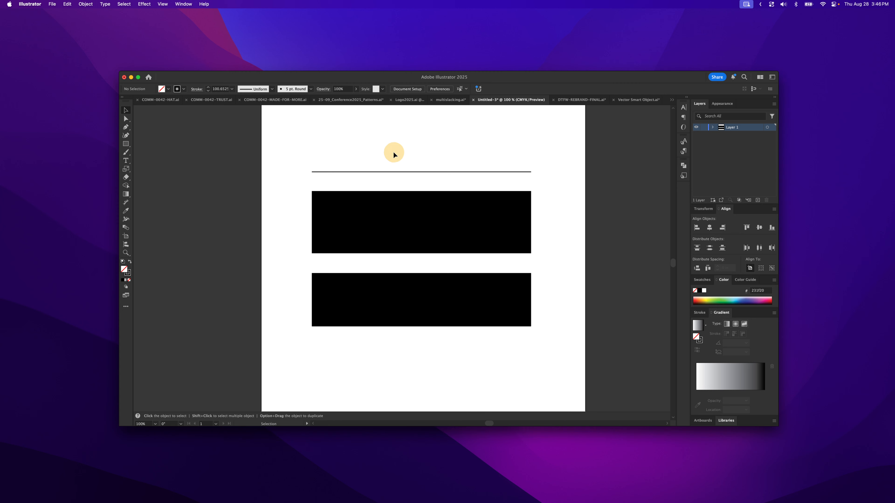
pyautogui.moveTo(394, 154); pyautogui.dragTo(400, 177)
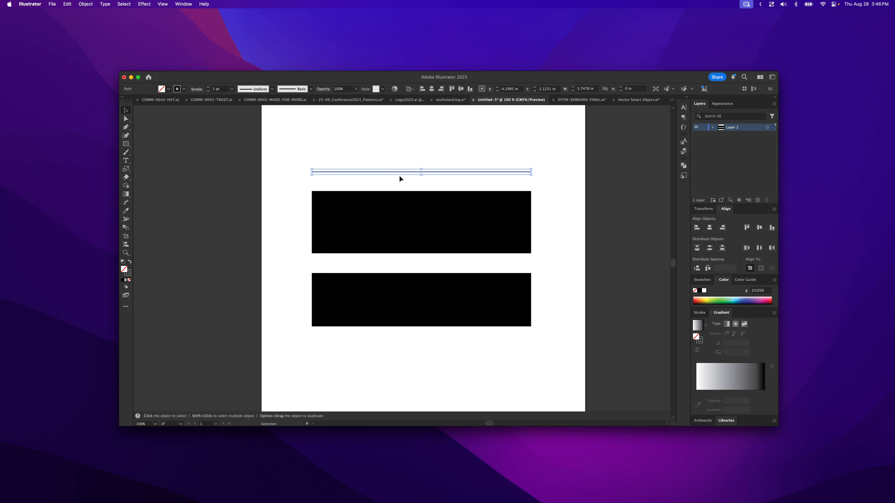
pyautogui.click(351, 177)
pyautogui.press('z')
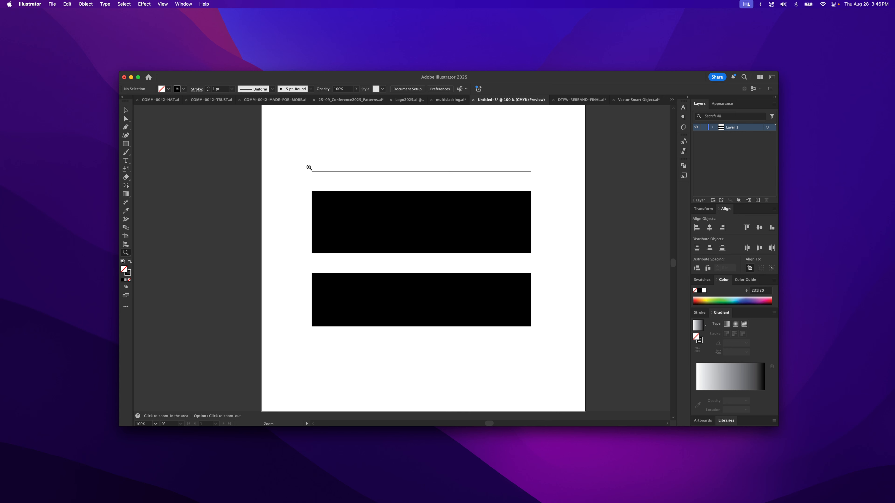
pyautogui.moveTo(309, 166); pyautogui.dragTo(623, 233)
pyautogui.press('v')
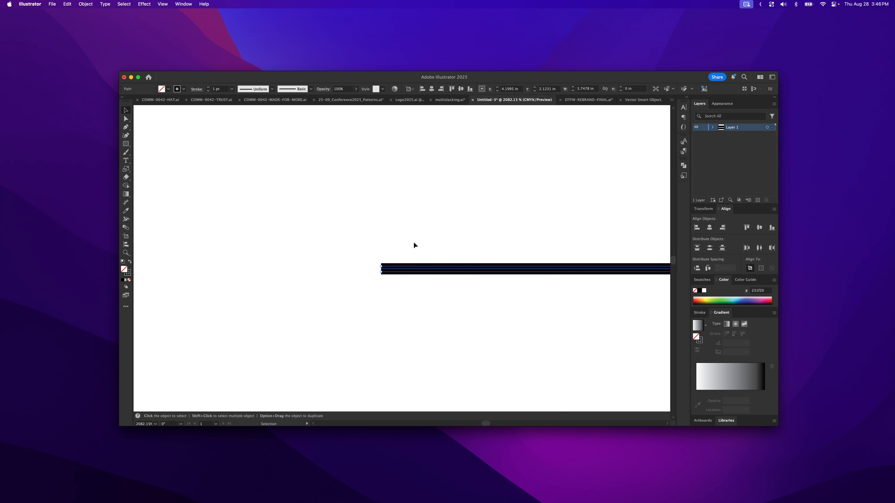
# - Select the upper black rectangle and compare its path in Outline and Preview views
pyautogui.press('z')
pyautogui.keyDown('alt'); pyautogui.click(436, 294); pyautogui.keyUp('alt')
pyautogui.keyDown('alt'); pyautogui.click(439, 298); pyautogui.keyUp('alt')
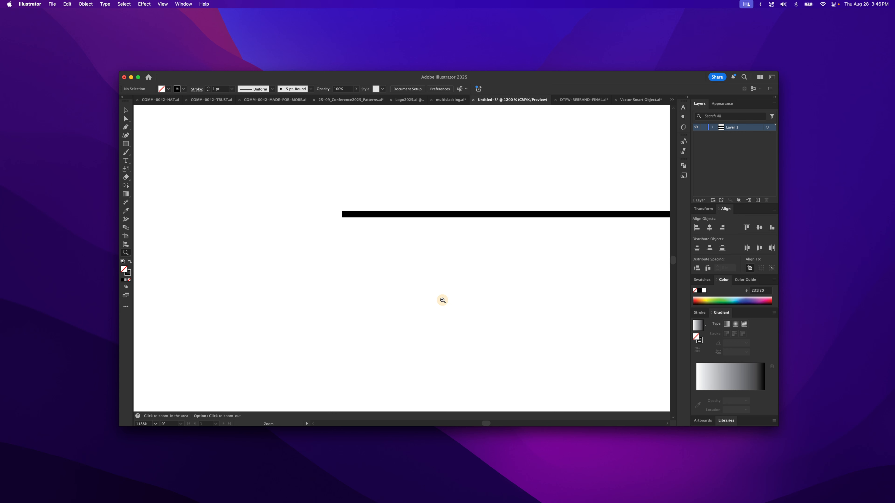
pyautogui.keyDown('alt'); pyautogui.click(443, 300); pyautogui.keyUp('alt')
pyautogui.keyDown('alt'); pyautogui.click(442, 300); pyautogui.keyUp('alt')
pyautogui.moveTo(441, 276); pyautogui.dragTo(353, 153)
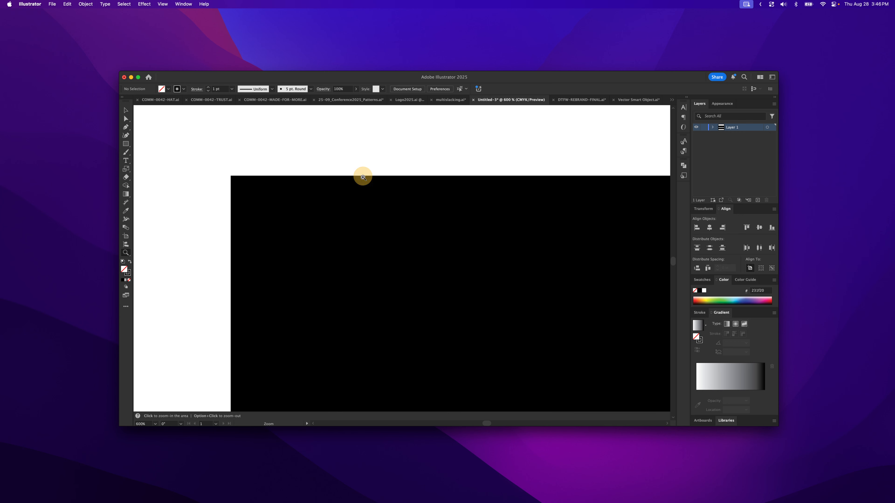
pyautogui.keyDown('alt'); pyautogui.click(360, 180); pyautogui.keyUp('alt')
pyautogui.keyDown('alt'); pyautogui.click(420, 254); pyautogui.keyUp('alt')
pyautogui.moveTo(469, 335); pyautogui.dragTo(367, 190)
pyautogui.press('v')
pyautogui.click(367, 220)
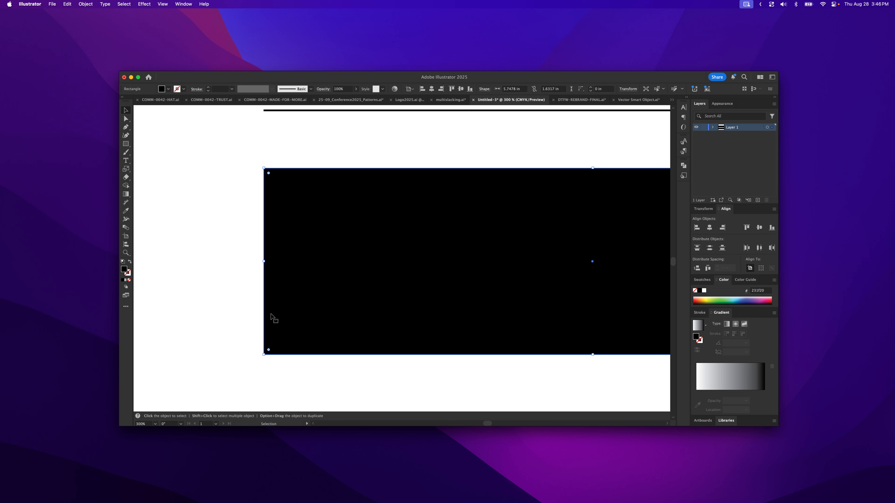
pyautogui.press('a')
pyautogui.press('super+y')
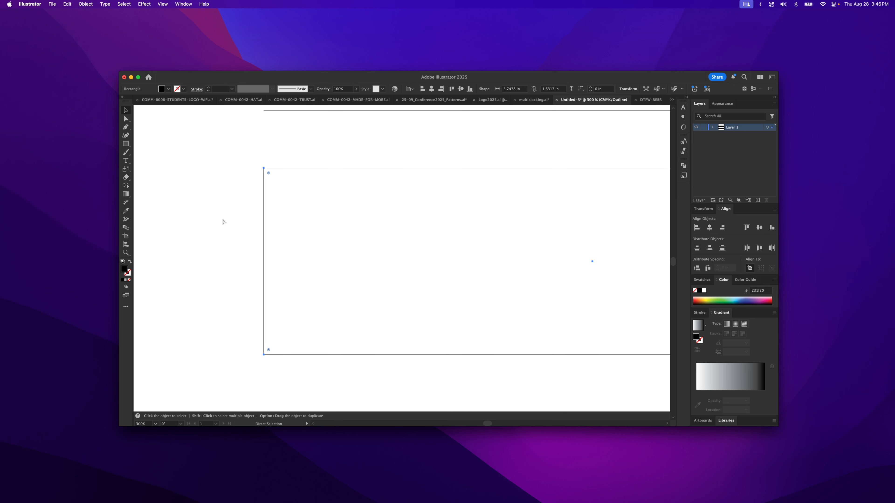
pyautogui.press('v')
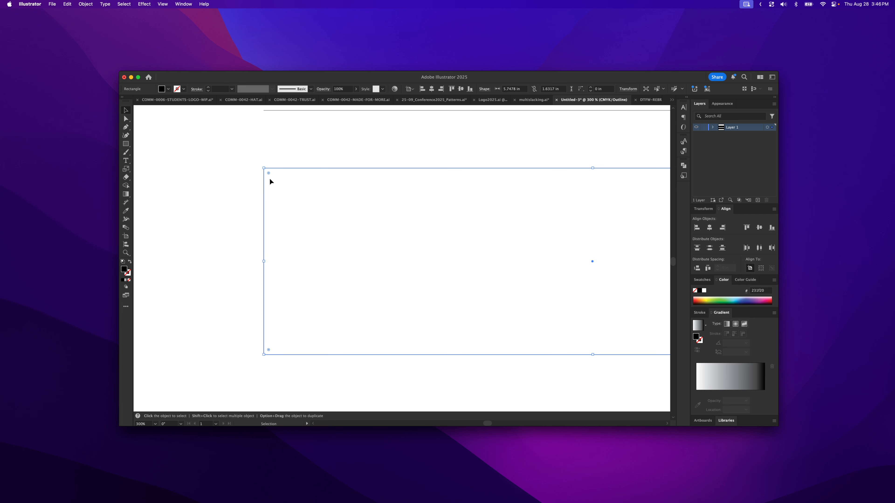
pyautogui.scroll(2, 272, 173)
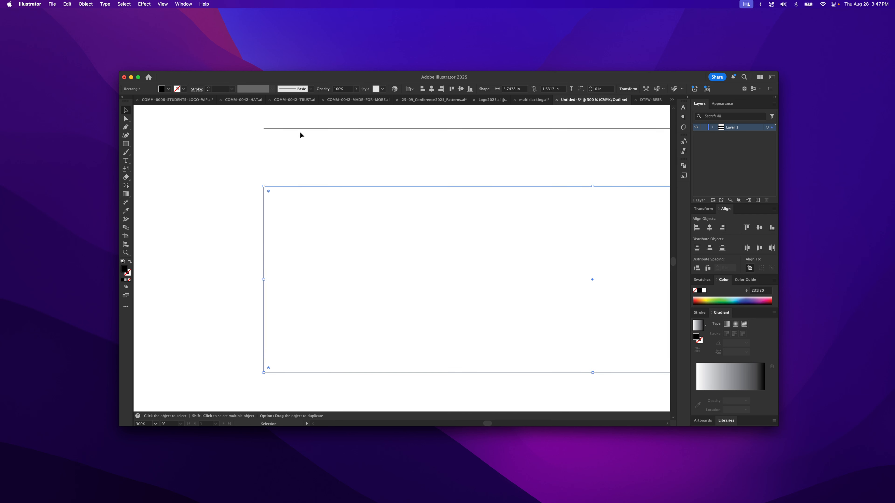
pyautogui.press('super+y')
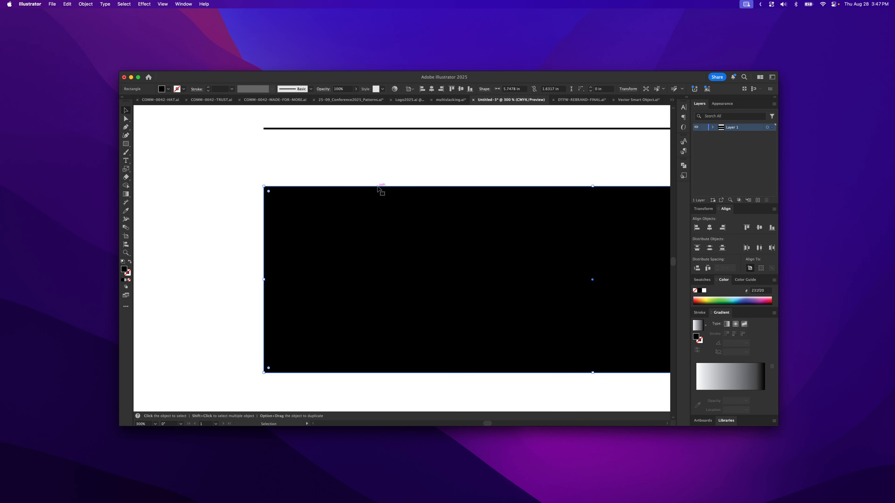
# - Compare the lower black bar in Outline and Preview views, and select it by its center path
pyautogui.scroll(-20, 377, 179)
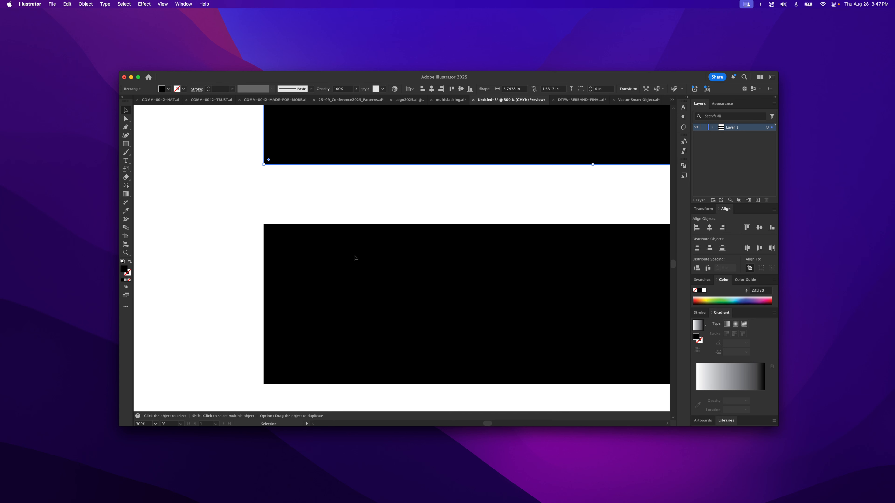
pyautogui.click(317, 245)
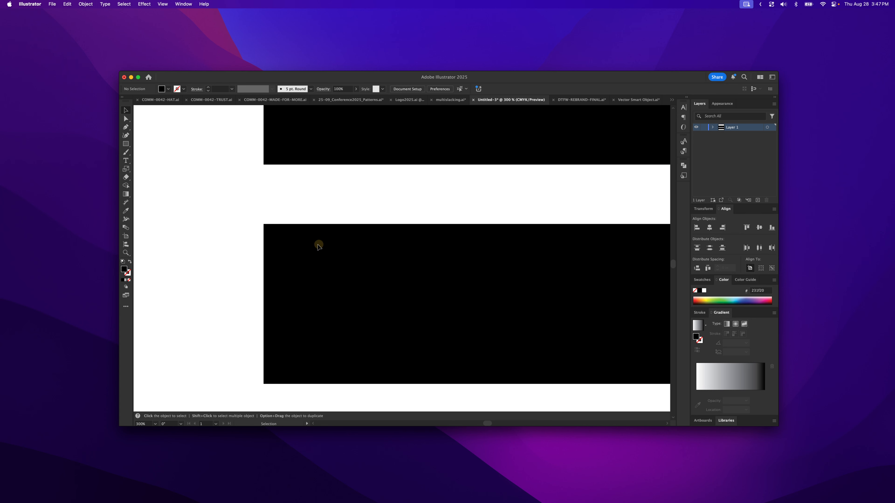
pyautogui.click(361, 261)
pyautogui.click(295, 255)
pyautogui.click(364, 230)
pyautogui.press('super+y')
pyautogui.press('super+y')
pyautogui.press('super+y')
pyautogui.press('super+y')
pyautogui.press('v')
pyautogui.click(338, 304)
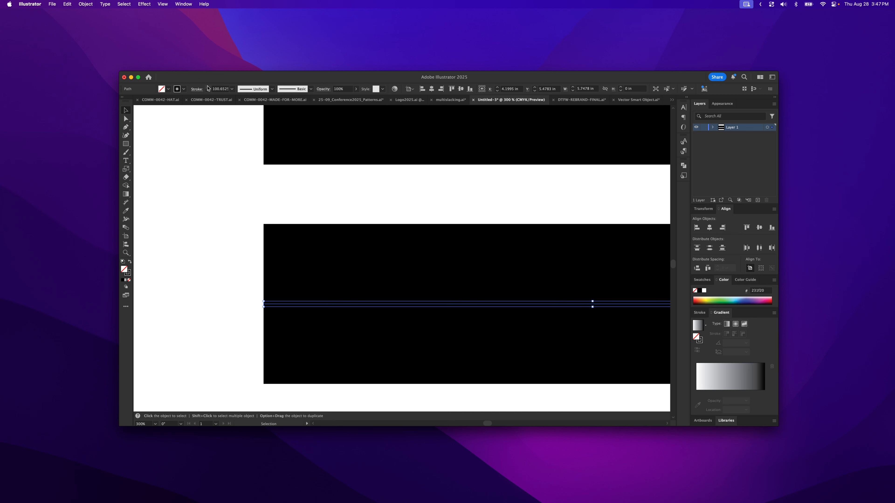
# - Delete the lower thick-stroked bar and the black filled rectangle, keeping only the thin line
pyautogui.press('z')
pyautogui.keyDown('alt'); pyautogui.click(270, 185); pyautogui.keyUp('alt')
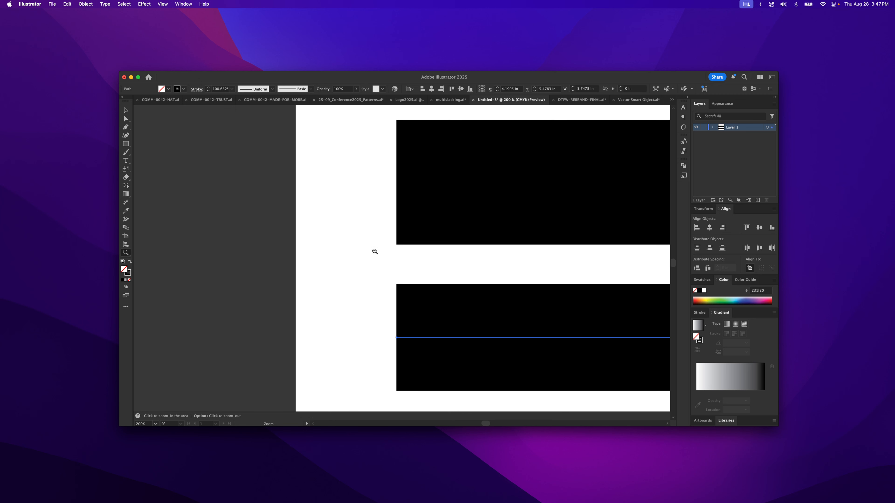
pyautogui.keyDown('alt'); pyautogui.click(436, 280); pyautogui.keyUp('alt')
pyautogui.keyDown('alt'); pyautogui.click(478, 273); pyautogui.keyUp('alt')
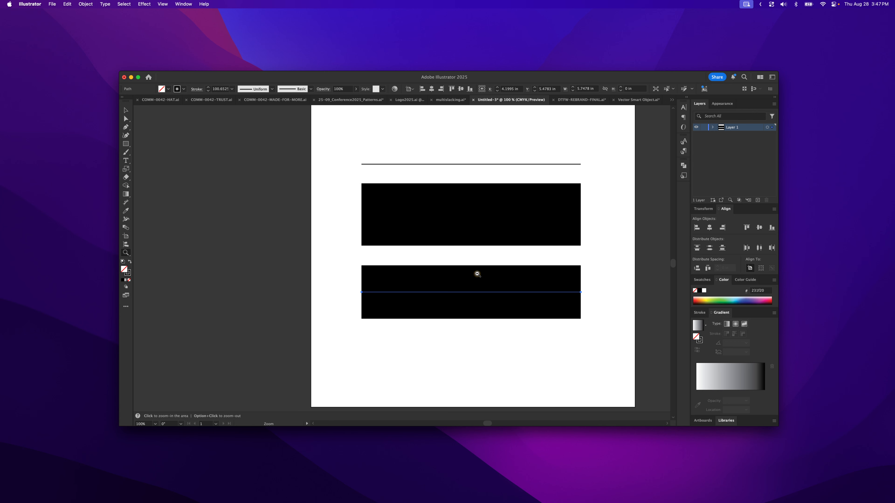
pyautogui.moveTo(478, 274)
pyautogui.mouseDown()
pyautogui.moveTo(470, 269)
pyautogui.moveTo(462, 280)
pyautogui.mouseUp()
pyautogui.press('v')
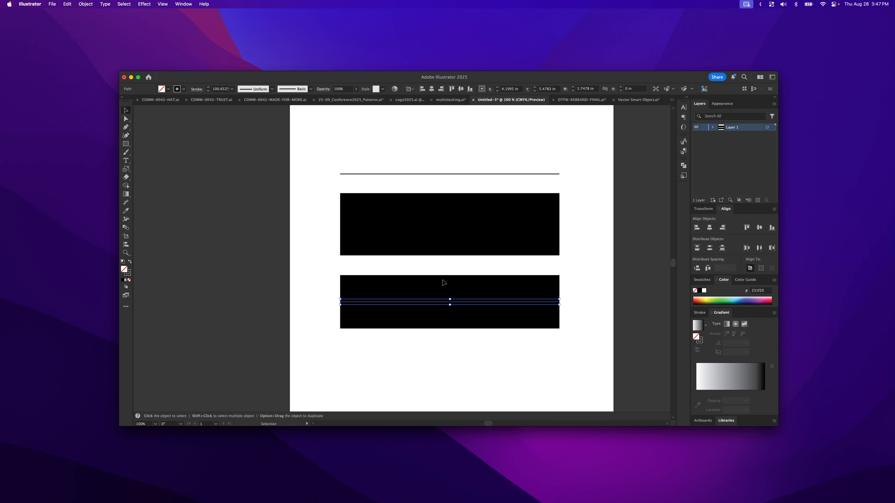
pyautogui.click(440, 270)
pyautogui.click(436, 303)
pyautogui.press('Delete')
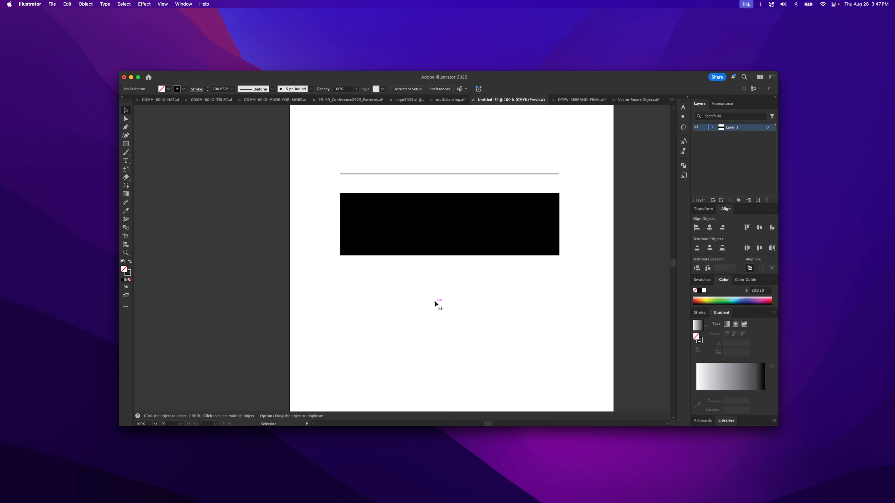
pyautogui.click(422, 201)
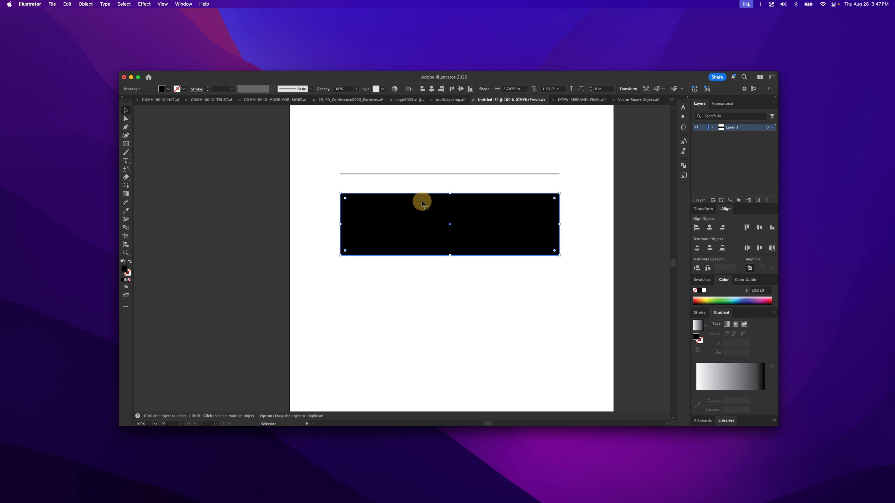
pyautogui.press('Delete')
# - Shorten the remaining thin line at its ends to about 1.42 in long
pyautogui.press('z')
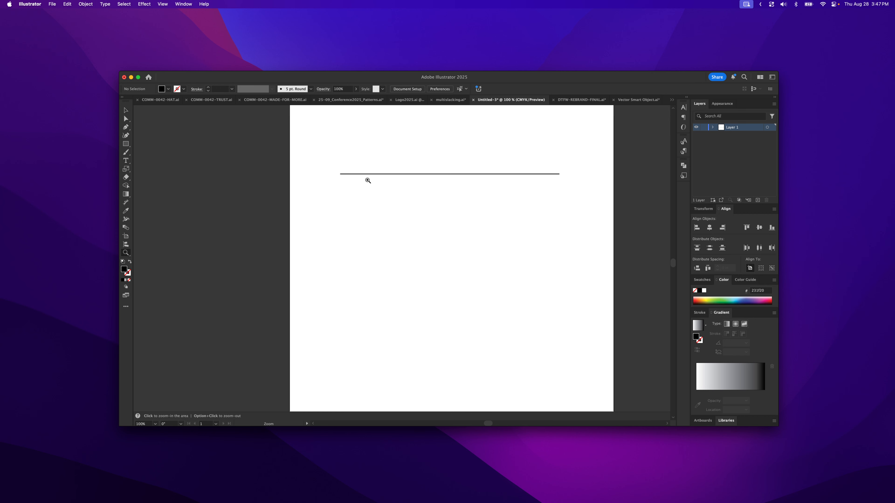
pyautogui.press('a')
pyautogui.moveTo(323, 168)
pyautogui.mouseDown()
pyautogui.moveTo(335, 180)
pyautogui.moveTo(504, 178)
pyautogui.moveTo(424, 180)
pyautogui.mouseUp()
pyautogui.press('v')
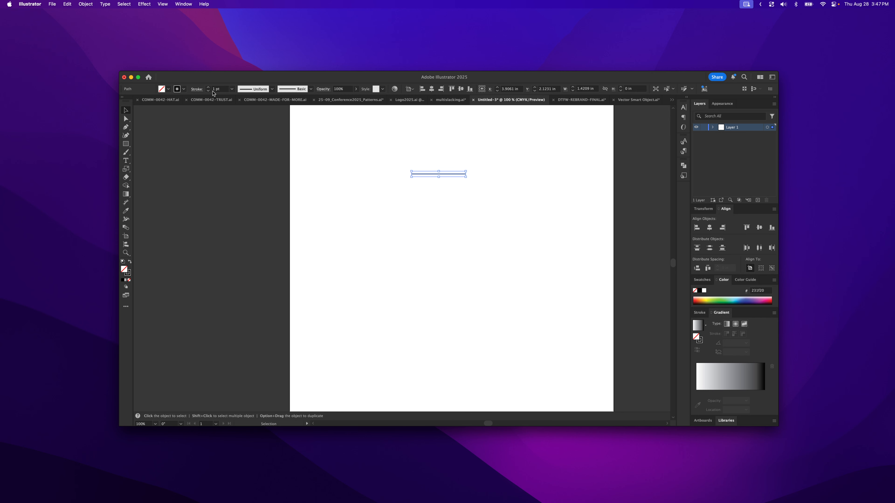
# - Increase the short line's stroke weight to 13 pt and deselect it
pyautogui.click(210, 88)
pyautogui.click(210, 88)
pyautogui.click(210, 88)
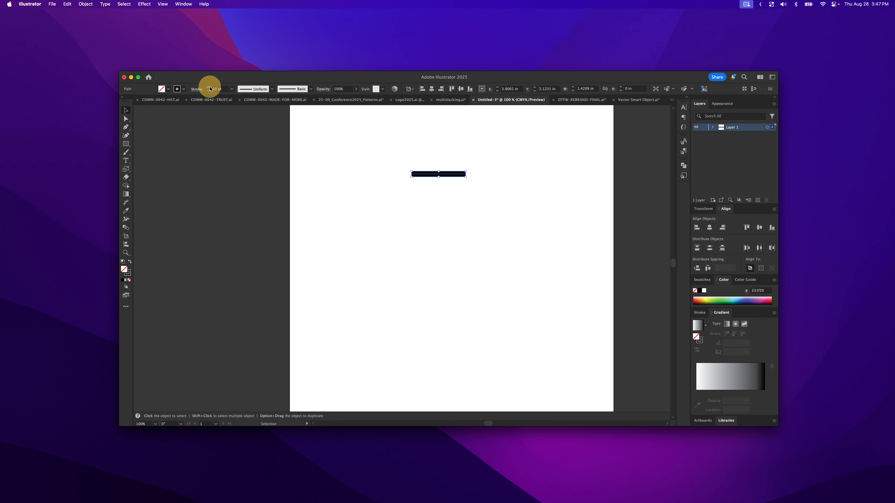
pyautogui.click(210, 88)
pyautogui.click(210, 88)
pyautogui.click(452, 252)
# - Draw a closed rectangle about 1.4 in wide and 0.2 in high below the thick line with the Pen tool
pyautogui.press('z')
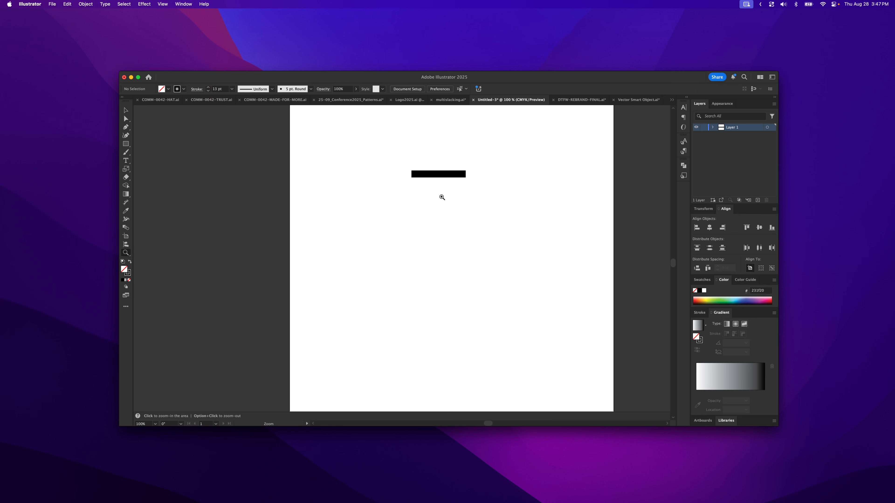
pyautogui.click(437, 190)
pyautogui.click(437, 190)
pyautogui.moveTo(392, 337); pyautogui.dragTo(457, 206)
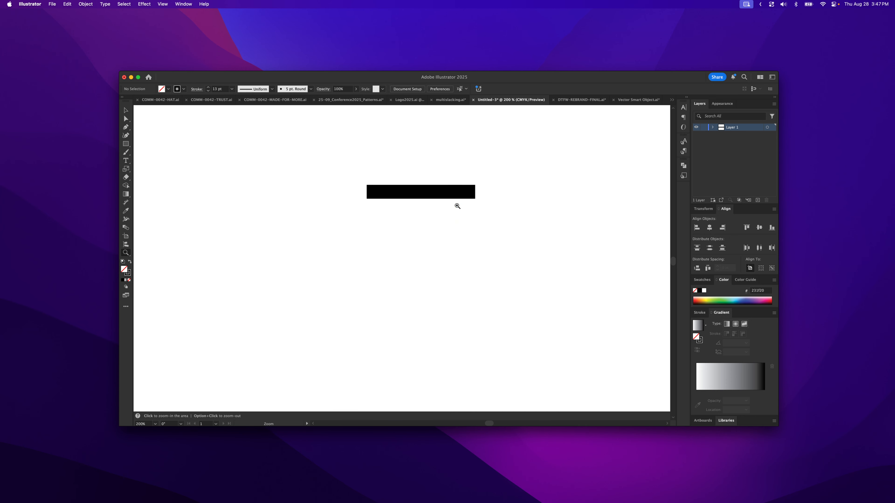
pyautogui.click(126, 127)
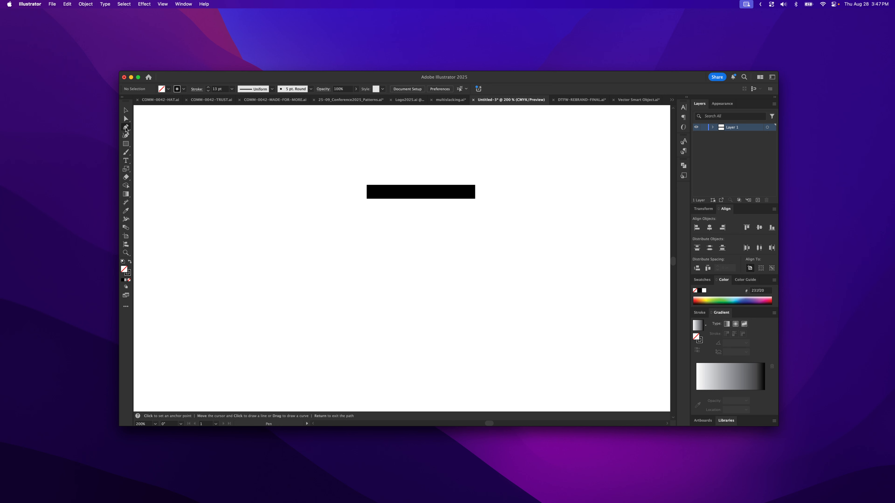
pyautogui.click(367, 215)
pyautogui.click(367, 231)
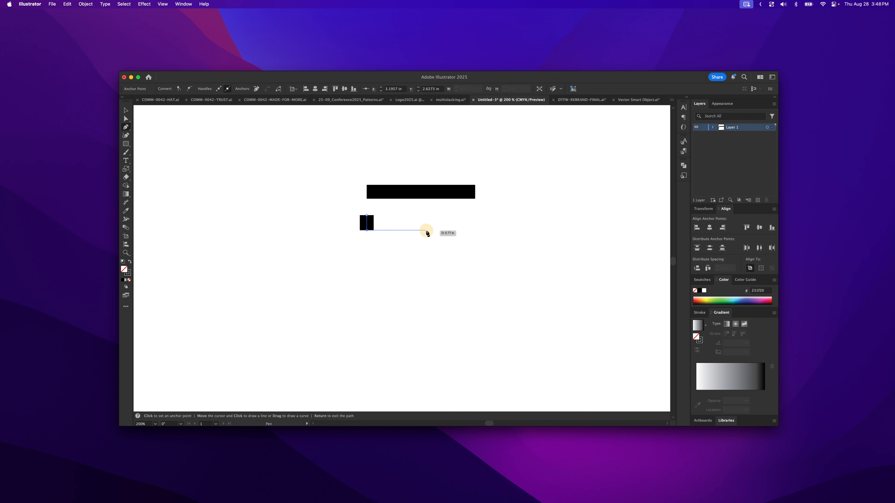
pyautogui.click(473, 230)
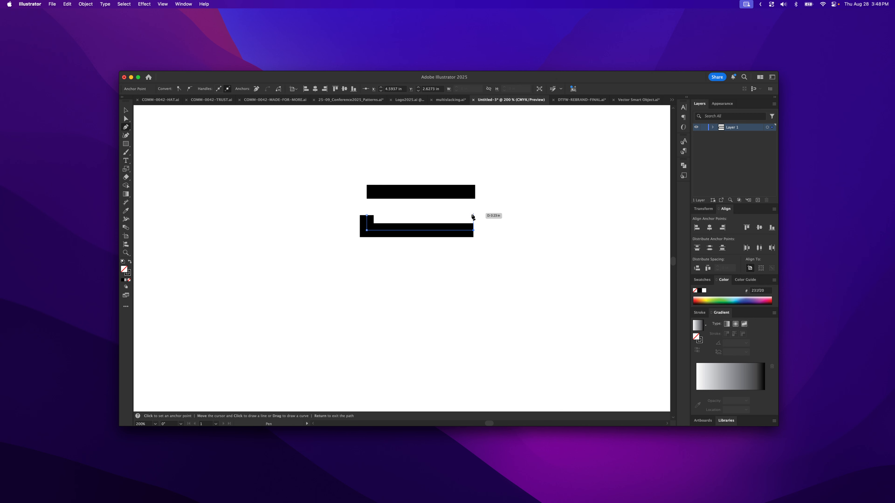
pyautogui.click(473, 215)
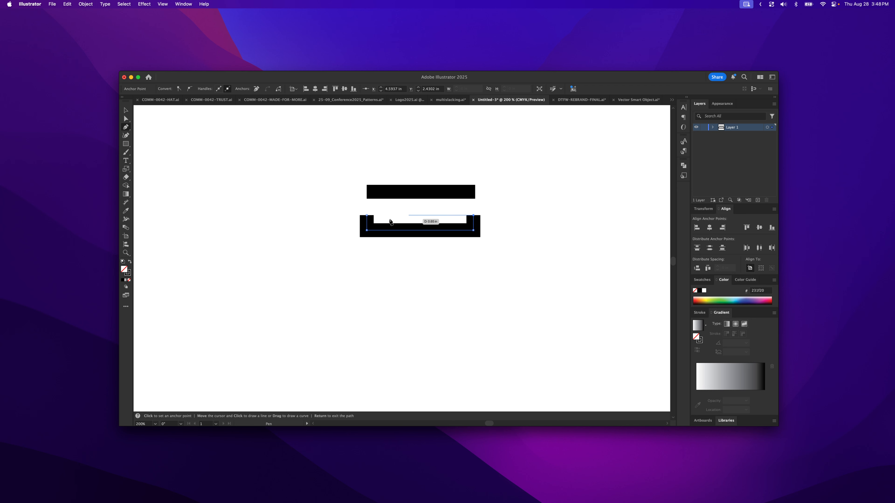
pyautogui.click(367, 215)
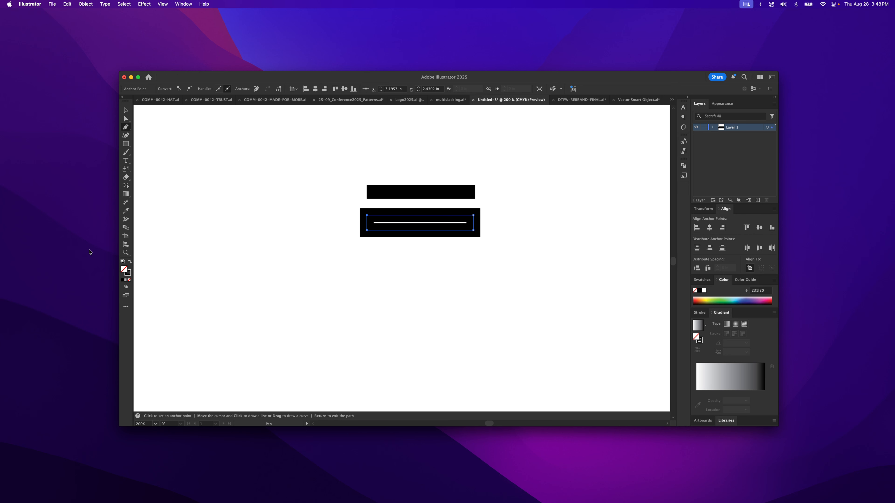
# - Swap the new rectangle's fill and stroke to give it a black fill and no stroke
pyautogui.click(129, 262)
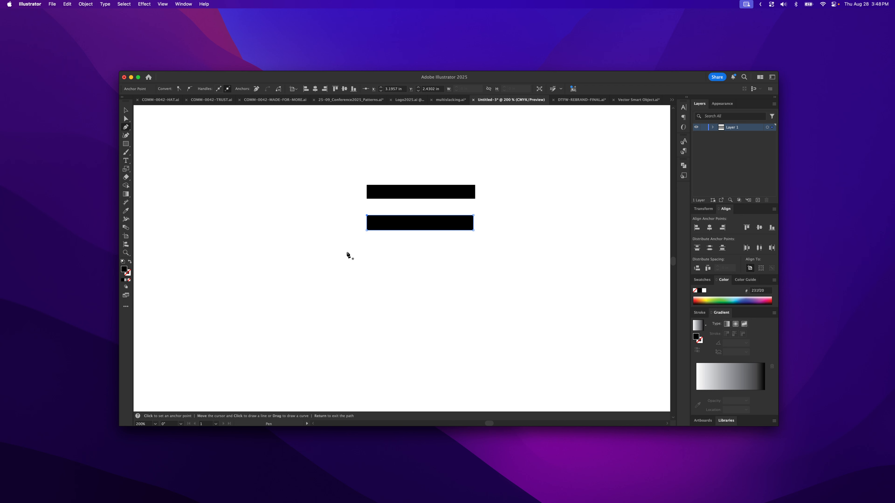
pyautogui.press('v')
pyautogui.click(419, 274)
# - Compare the stroked line and the filled rectangle in Outline and Preview views
pyautogui.click(417, 220)
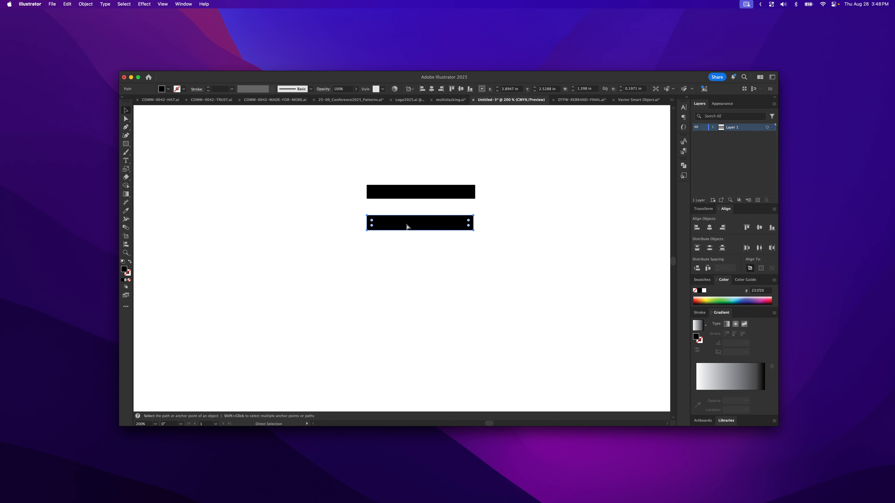
pyautogui.press('super+y')
pyautogui.click(425, 287)
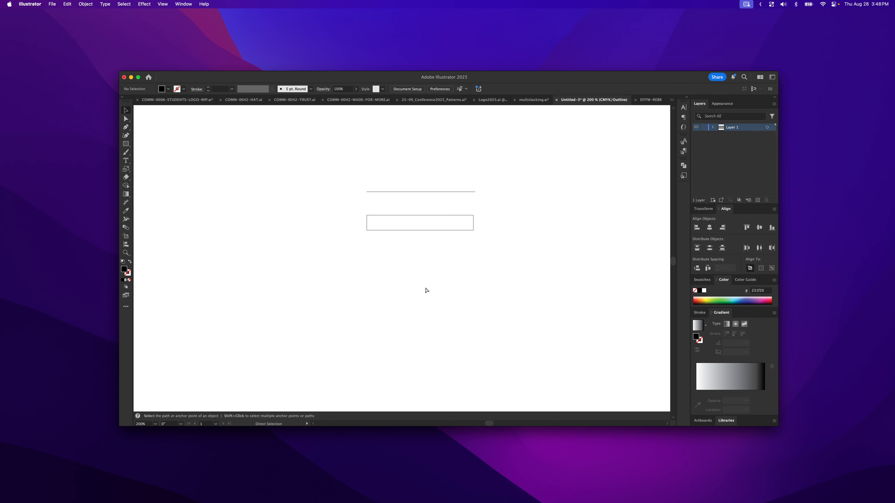
pyautogui.press('super+y')
pyautogui.click(402, 270)
# - Draw the top edge, straight outer side and outer bottom curve of a letter J beside the two bars with the Pen tool
pyautogui.press('z')
pyautogui.keyDown('alt'); pyautogui.click(381, 228); pyautogui.keyUp('alt')
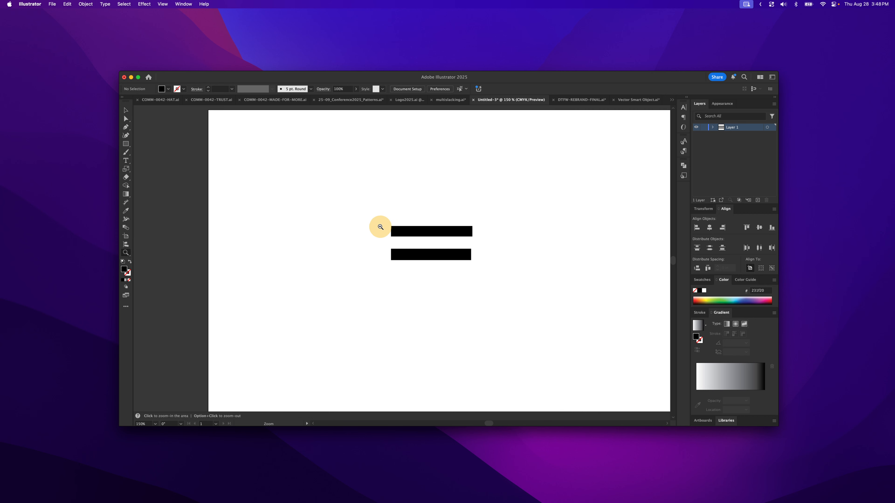
pyautogui.keyDown('alt'); pyautogui.click(391, 254); pyautogui.keyUp('alt')
pyautogui.keyDown('alt'); pyautogui.click(418, 286); pyautogui.keyUp('alt')
pyautogui.moveTo(399, 245); pyautogui.dragTo(549, 288)
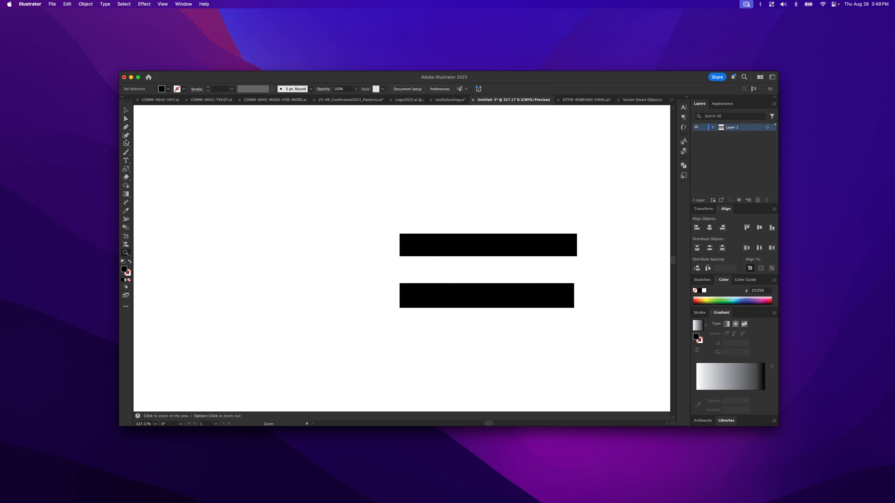
pyautogui.click(126, 128)
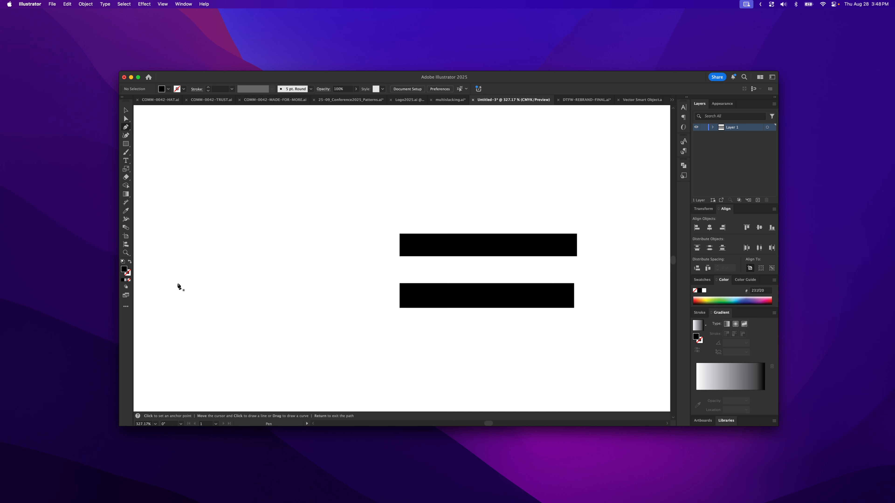
pyautogui.click(248, 172)
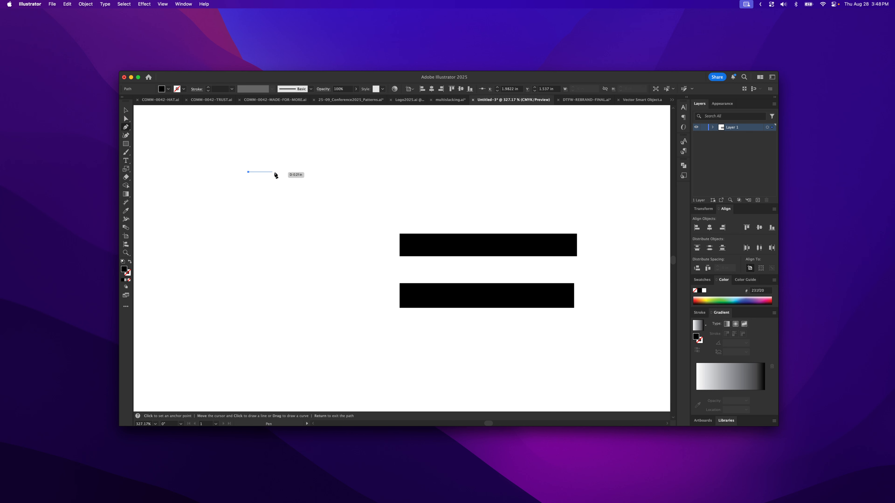
pyautogui.click(275, 172)
pyautogui.moveTo(277, 282); pyautogui.dragTo(275, 316)
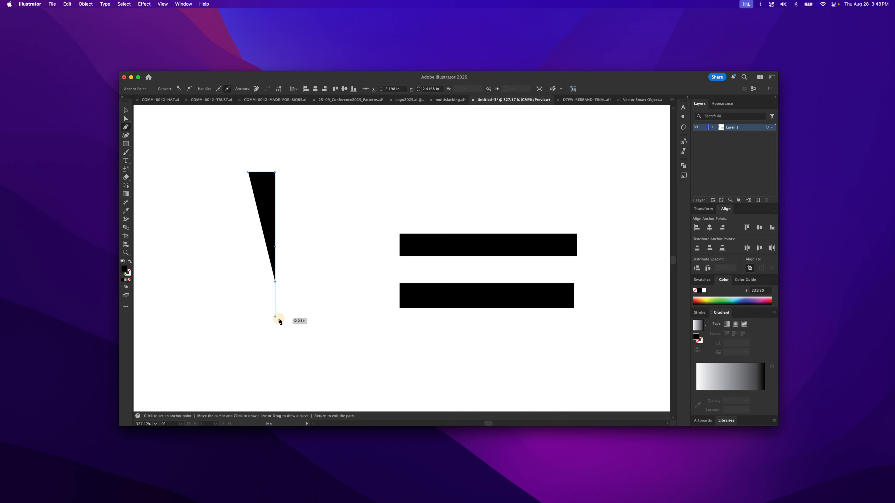
pyautogui.moveTo(222, 341); pyautogui.dragTo(192, 341)
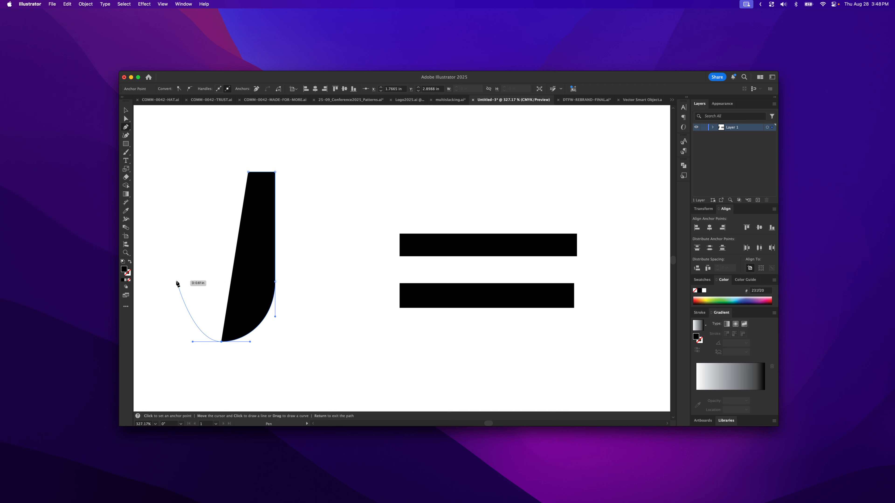
pyautogui.moveTo(175, 284); pyautogui.dragTo(177, 267)
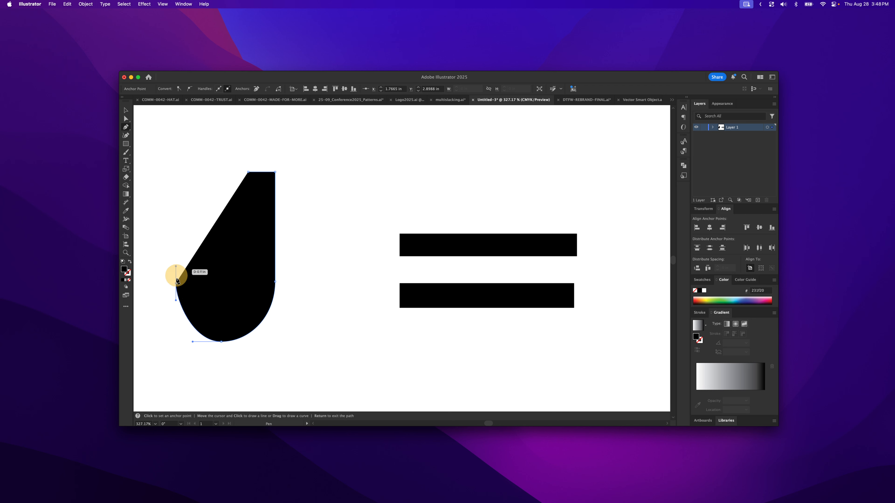
# - Draw the flat hook end and inner curve, closing the filled J at about 0.8 in wide and 1.36 in high
pyautogui.click(177, 283)
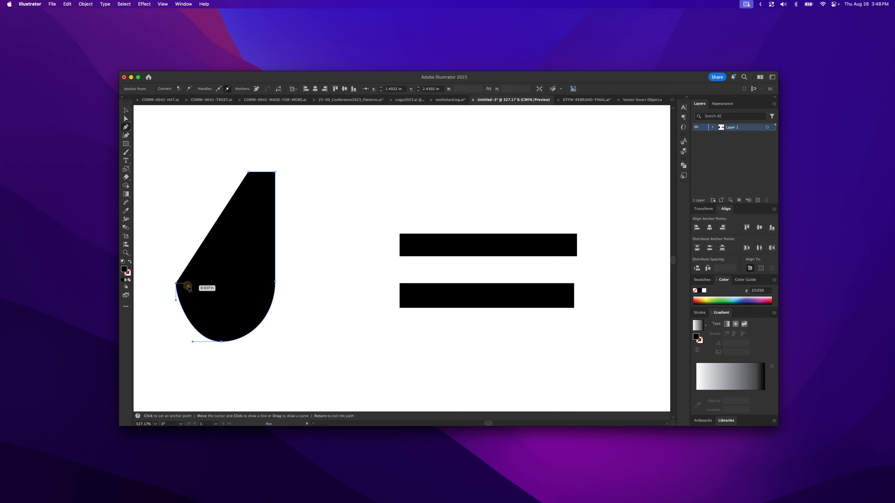
pyautogui.click(201, 283)
pyautogui.moveTo(221, 323); pyautogui.dragTo(243, 323)
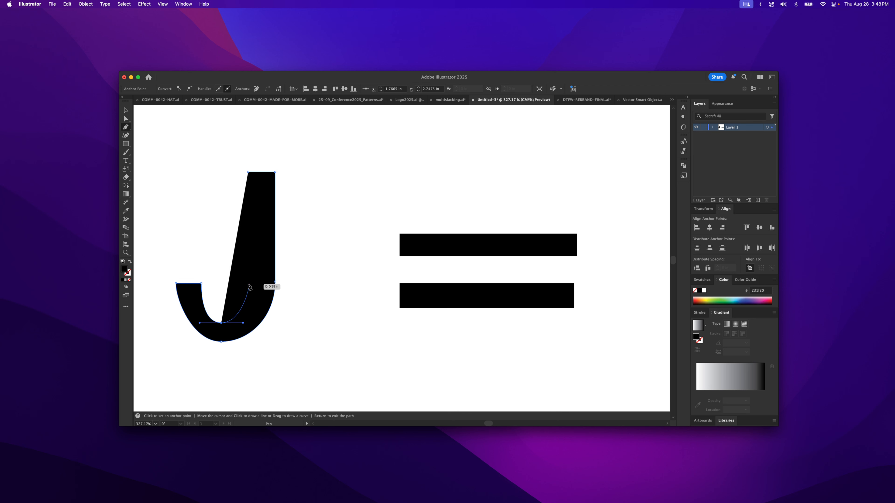
pyautogui.moveTo(247, 284); pyautogui.dragTo(247, 268)
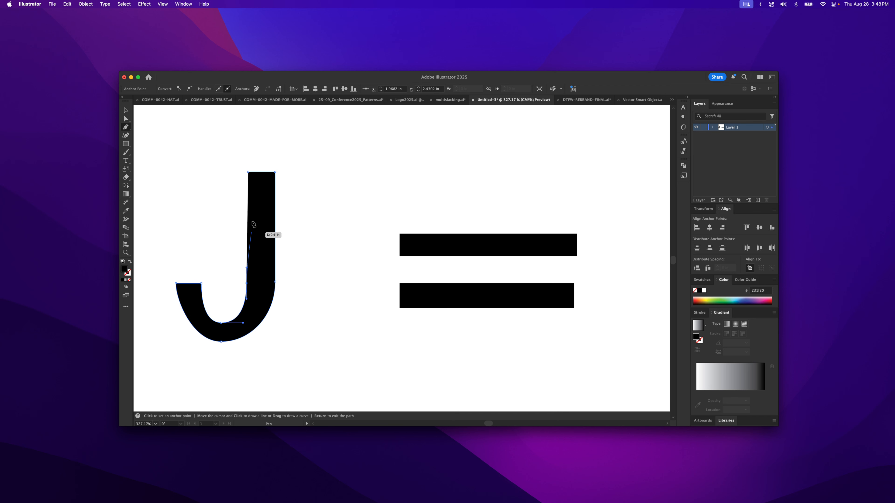
pyautogui.click(248, 173)
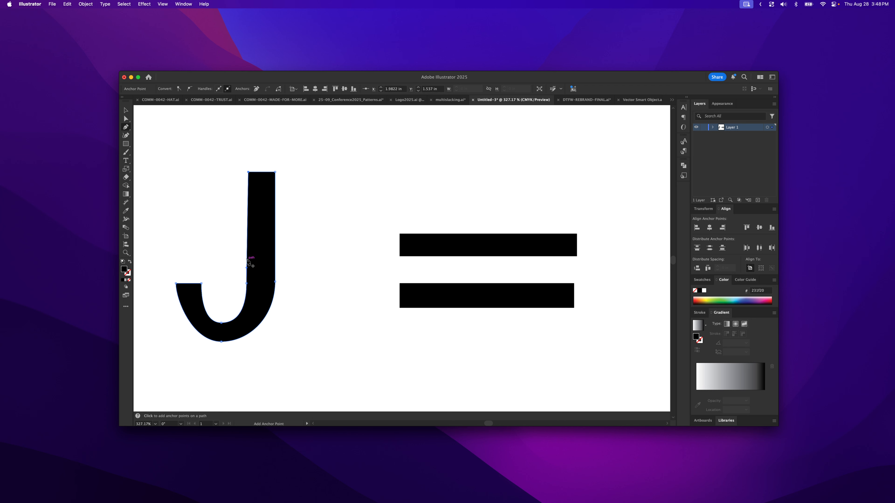
# - Lengthen the left handle of the J's bottom outer anchor to round the curve, and check the shape in Outline view
pyautogui.press('a')
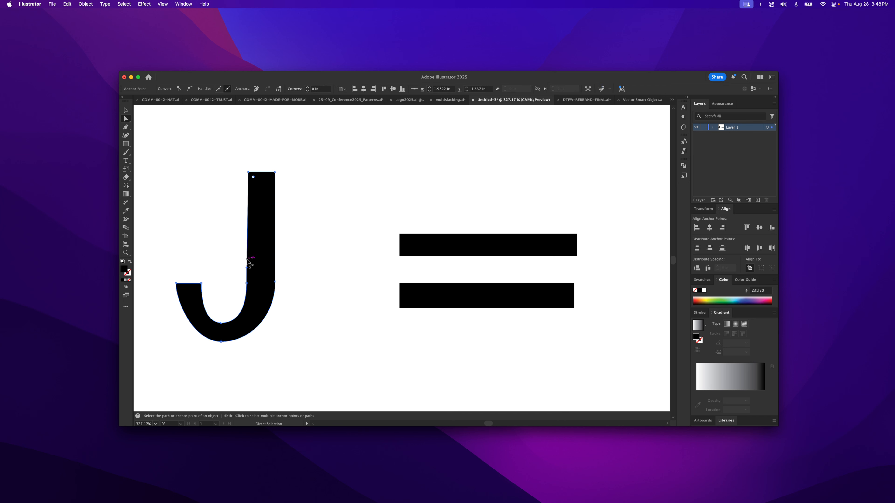
pyautogui.click(222, 341)
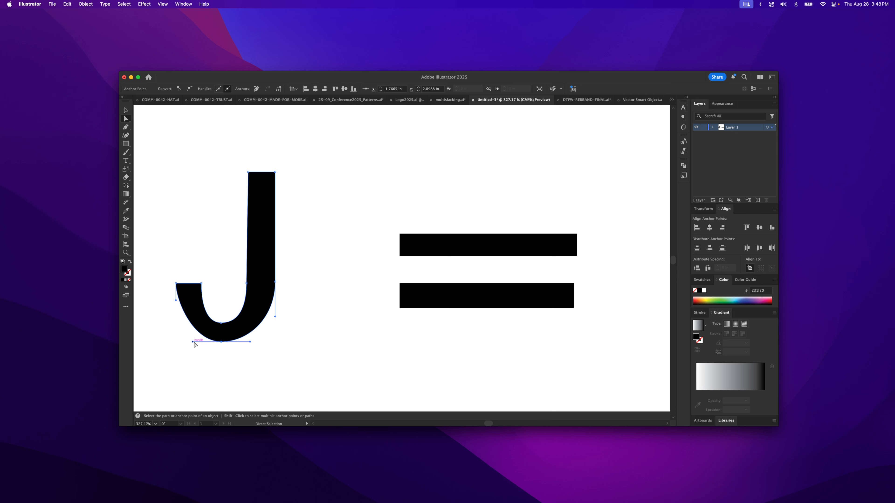
pyautogui.moveTo(192, 341); pyautogui.dragTo(181, 343)
pyautogui.click(257, 302)
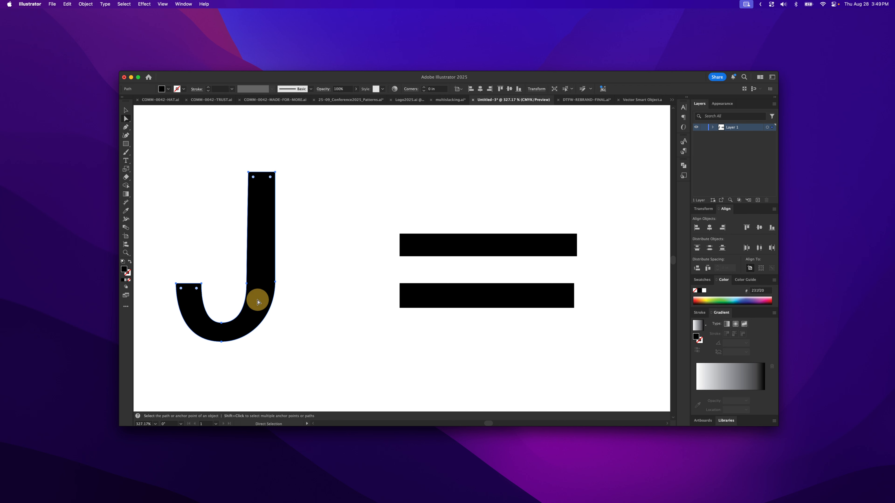
pyautogui.click(243, 293)
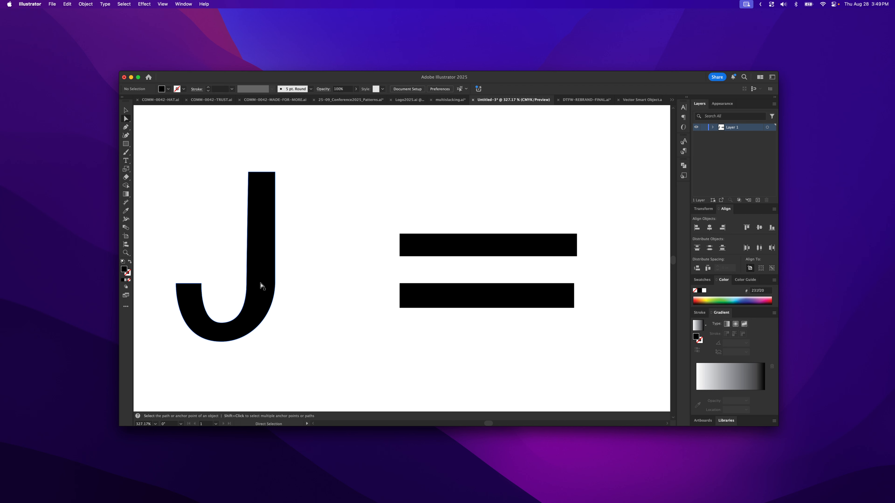
pyautogui.press('cmd+y')
pyautogui.press('cmd+y')
# - Add an anchor point on the J's inner curve just below the inner corner of the hook end
pyautogui.click(201, 297)
pyautogui.press('+')
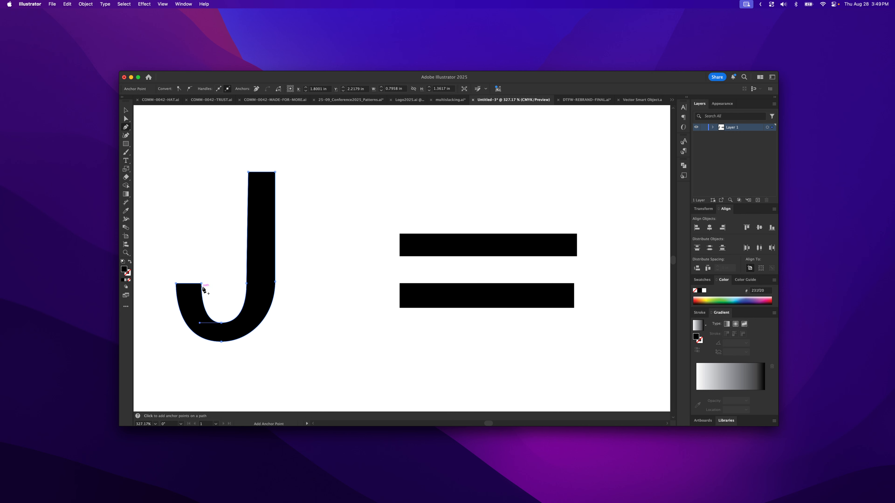
pyautogui.click(202, 287)
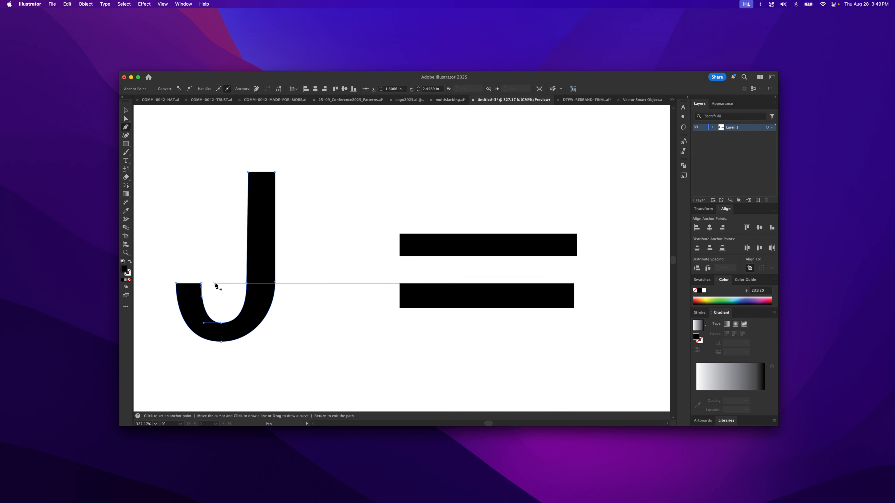
pyautogui.press('a')
pyautogui.click(211, 282)
pyautogui.click(277, 307)
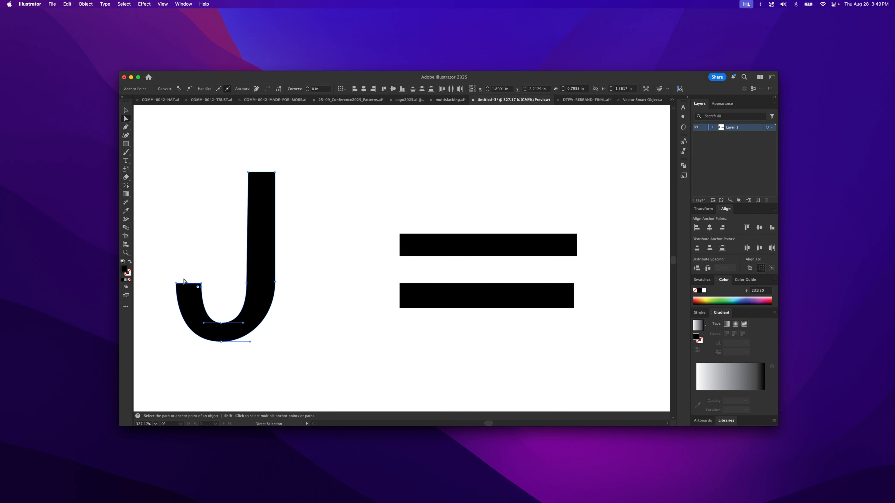
# - Delete the short segment between the hook end's inner corner and the anchor point just below it
pyautogui.click(216, 280)
pyautogui.press('z')
pyautogui.moveTo(198, 272); pyautogui.dragTo(391, 220)
pyautogui.press('a')
pyautogui.click(362, 252)
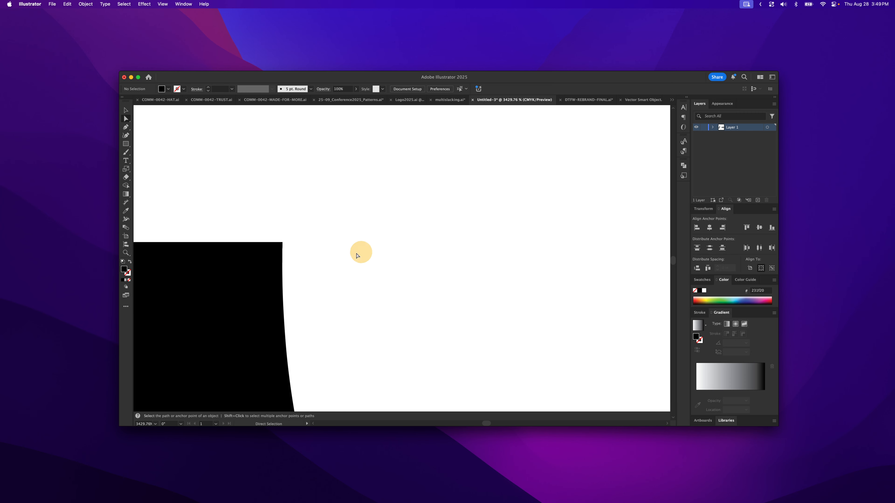
pyautogui.click(284, 250)
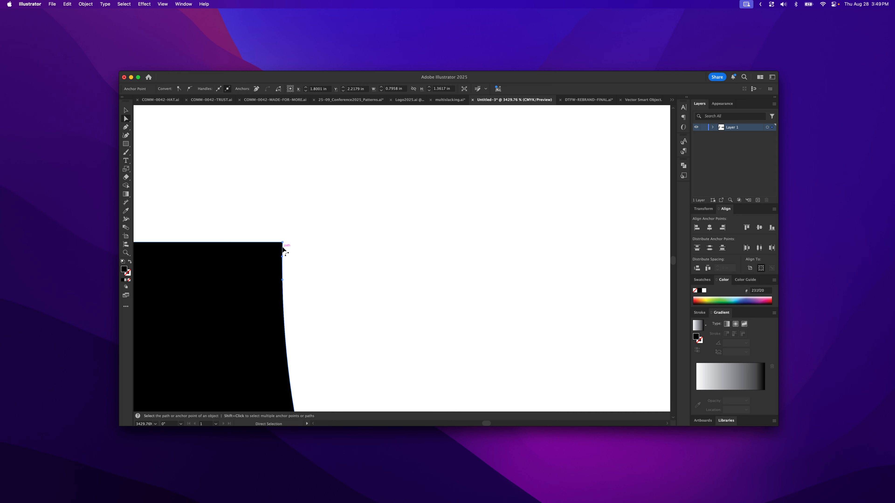
pyautogui.click(296, 256)
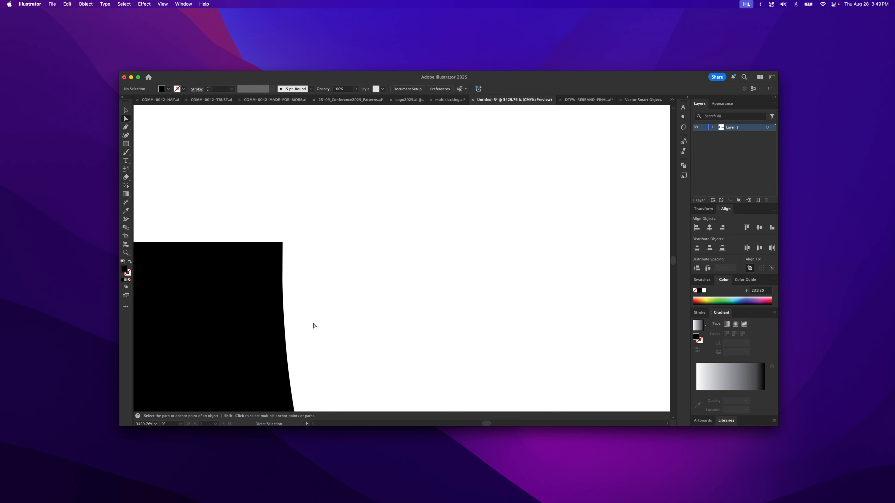
# - Examine the opened J path in Outline view, from a close-up of the hook end to the whole letter beside the bars
pyautogui.press('super+y')
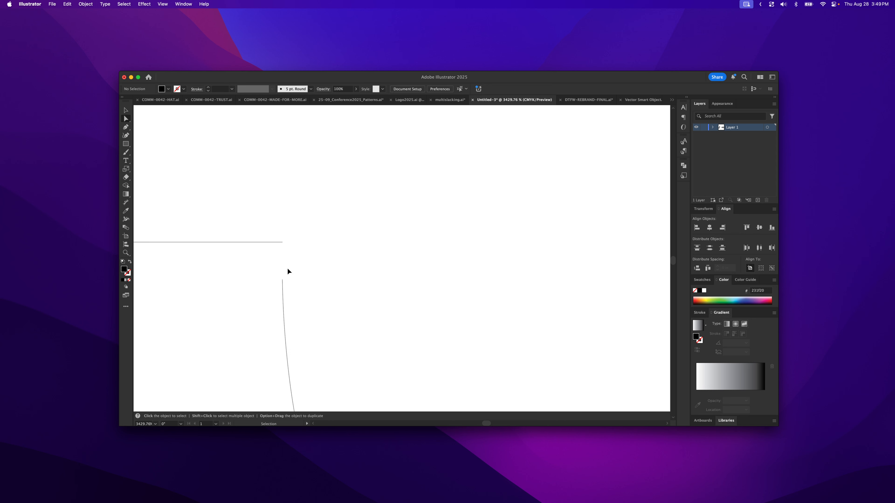
pyautogui.press('z')
pyautogui.keyDown('alt'); pyautogui.click(316, 280); pyautogui.keyUp('alt')
pyautogui.keyDown('alt'); pyautogui.click(361, 260); pyautogui.keyUp('alt')
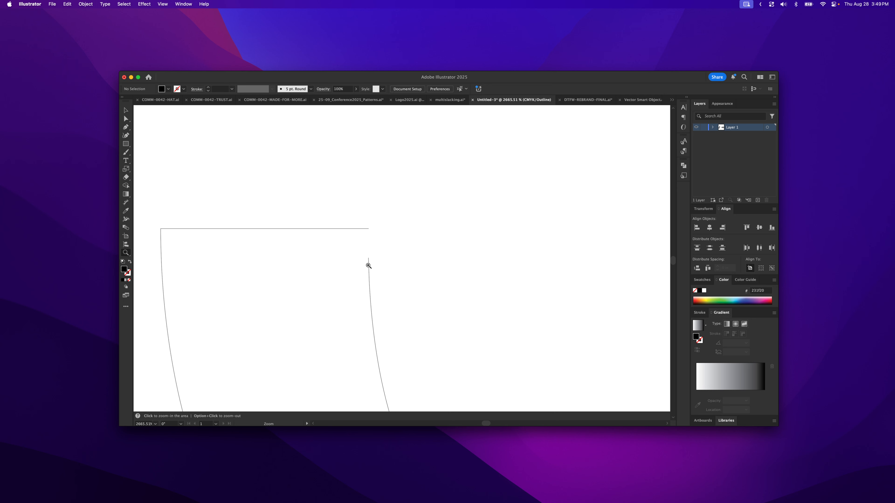
pyautogui.keyDown('alt'); pyautogui.click(442, 215); pyautogui.keyUp('alt')
pyautogui.keyDown('alt'); pyautogui.click(422, 263); pyautogui.keyUp('alt')
pyautogui.keyDown('alt'); pyautogui.click(422, 263); pyautogui.keyUp('alt')
pyautogui.keyDown('alt'); pyautogui.click(422, 263); pyautogui.keyUp('alt')
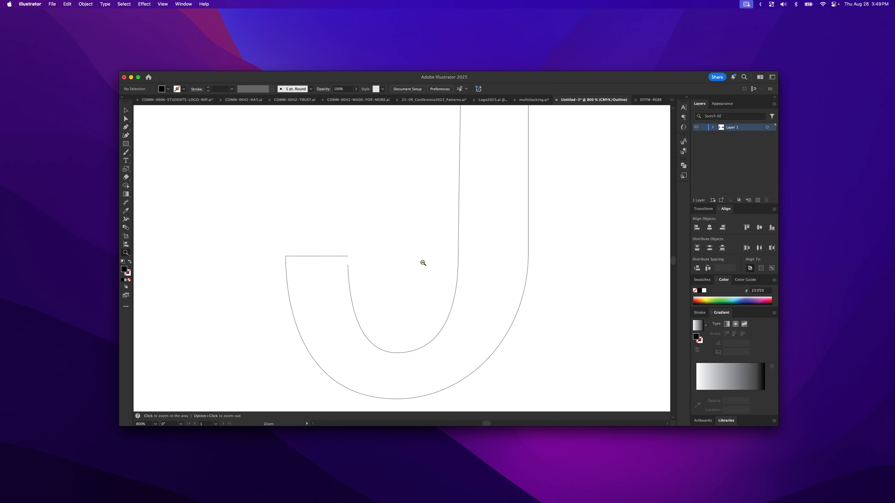
pyautogui.press('v')
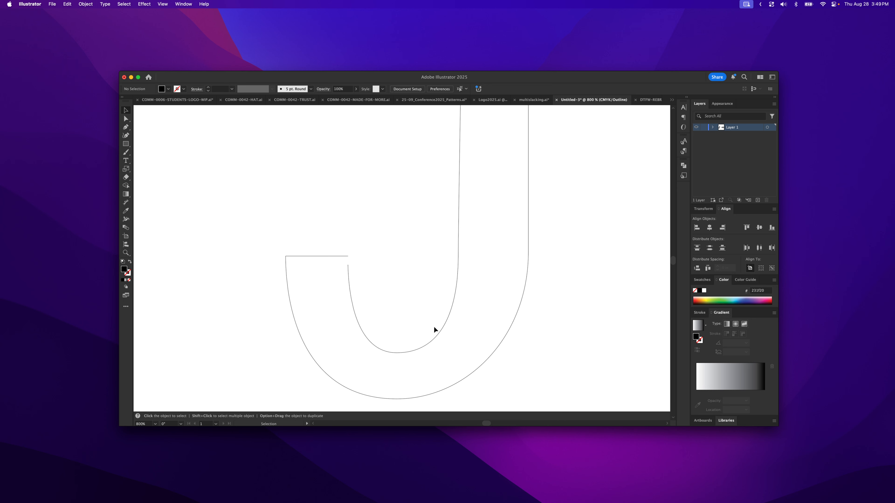
pyautogui.press('z')
pyautogui.keyDown('alt'); pyautogui.click(407, 284); pyautogui.keyUp('alt')
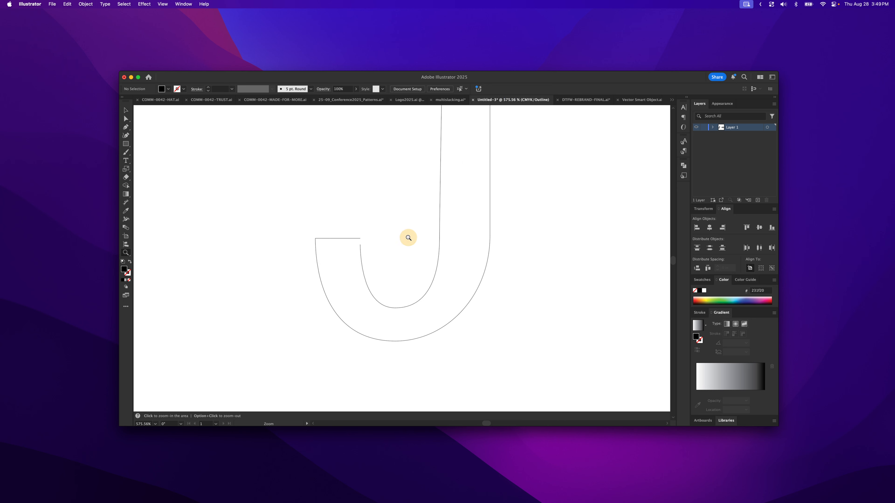
pyautogui.keyDown('alt'); pyautogui.click(424, 225); pyautogui.keyUp('alt')
pyautogui.moveTo(460, 211); pyautogui.dragTo(382, 248)
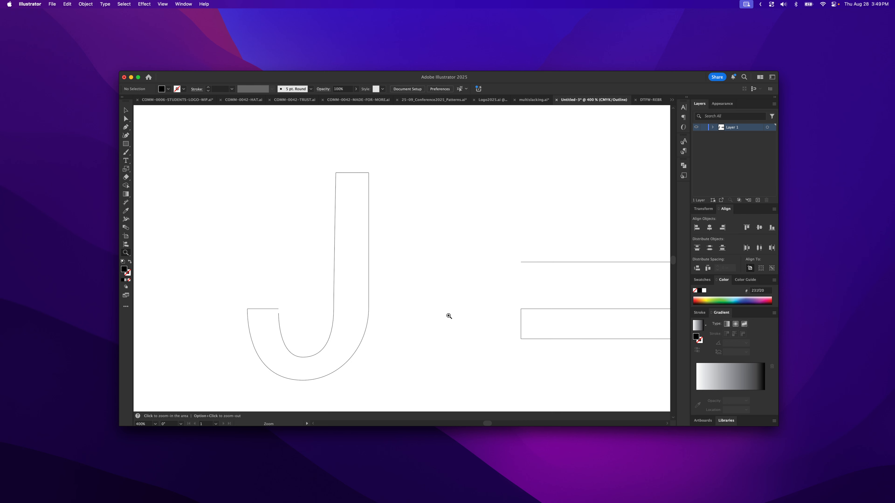
pyautogui.press('v')
pyautogui.press('z')
# - Return to Preview view, select the thick stroked line to inspect its path against the filled rectangle, and deselect it
pyautogui.press('super+y')
pyautogui.moveTo(479, 282); pyautogui.dragTo(308, 248)
pyautogui.click(125, 110)
pyautogui.click(361, 230)
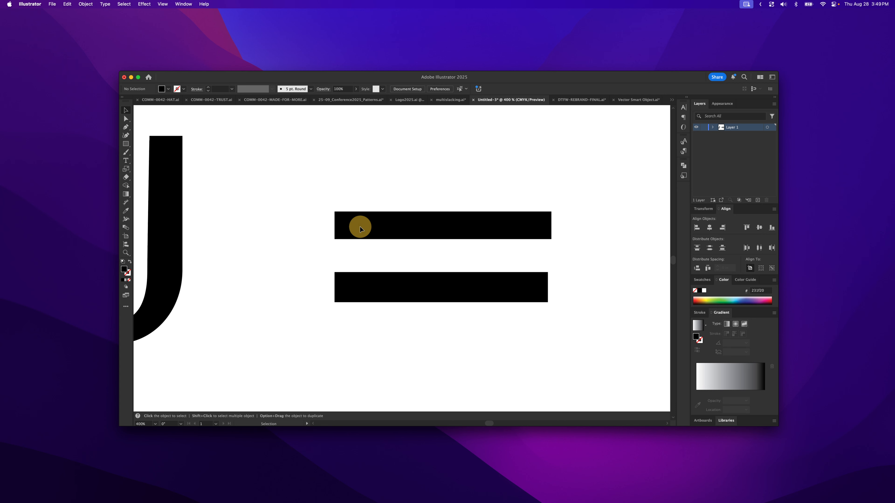
pyautogui.click(360, 227)
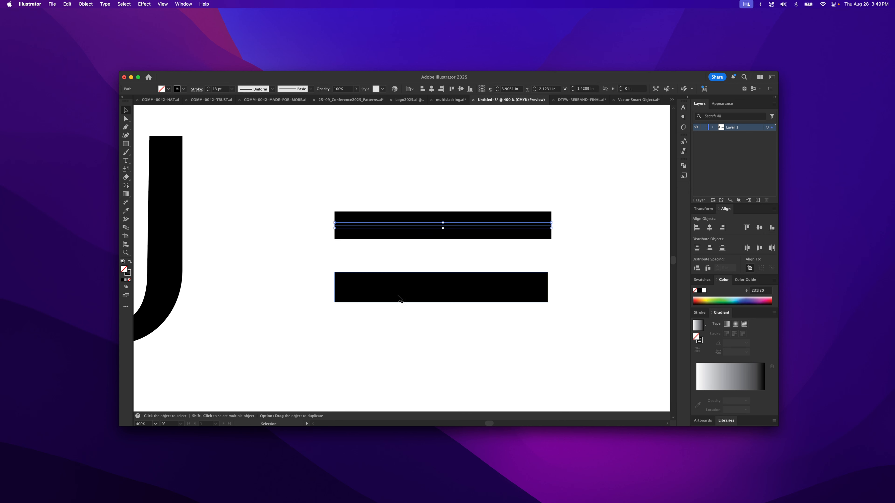
pyautogui.click(255, 236)
# - Draw an open path about 1.1 in tall down the J's stem into its curve with the Pen tool, and swap its fill and stroke
pyautogui.press('space')
pyautogui.moveTo(256, 236); pyautogui.dragTo(324, 239)
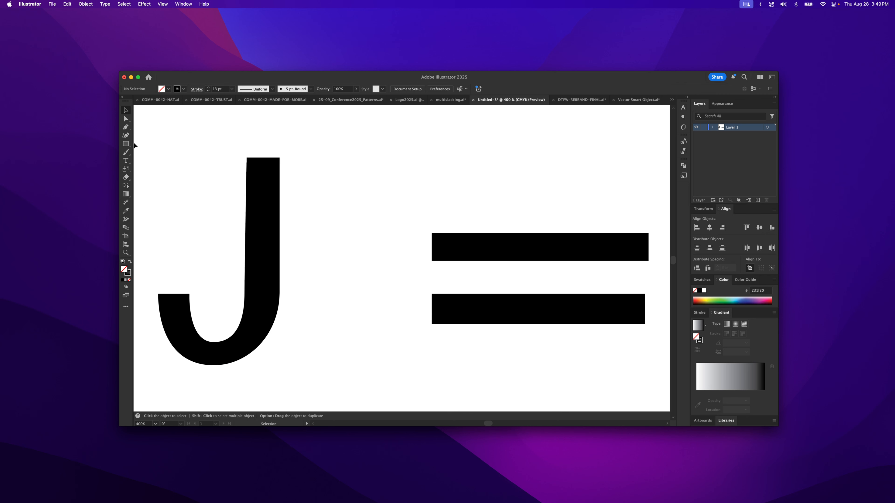
pyautogui.click(126, 127)
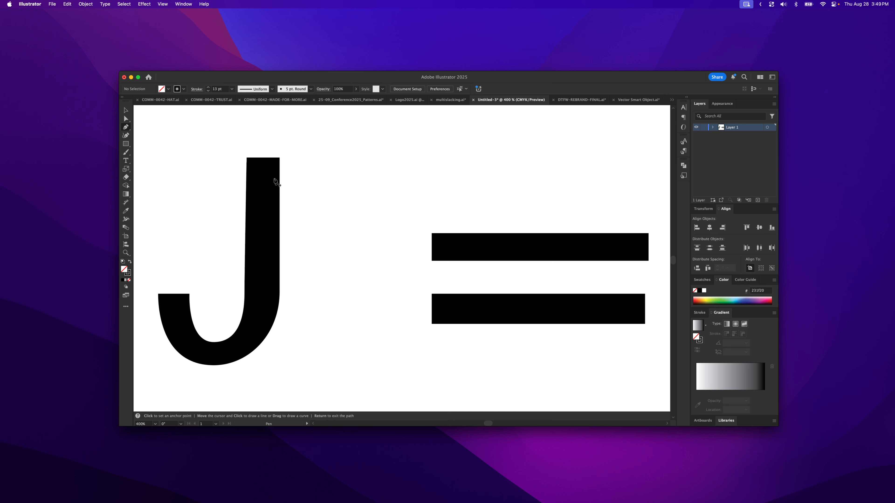
pyautogui.click(271, 170)
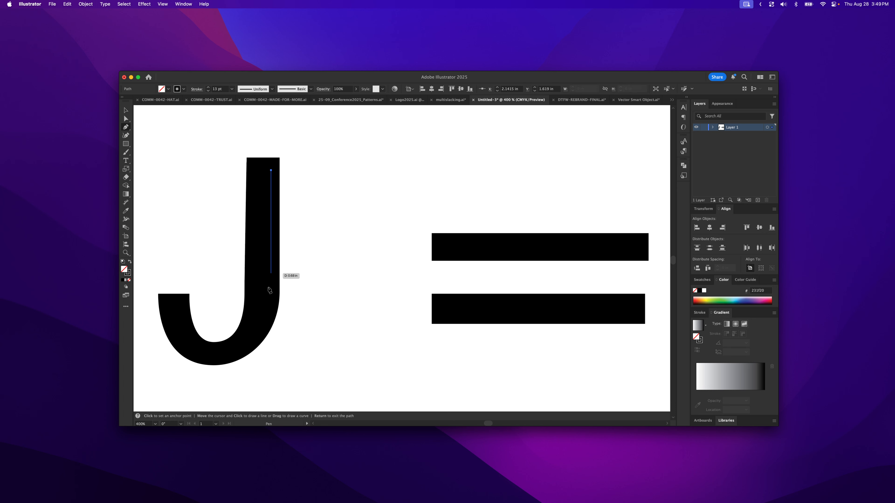
pyautogui.moveTo(266, 297); pyautogui.dragTo(267, 313)
pyautogui.moveTo(250, 345); pyautogui.dragTo(235, 356)
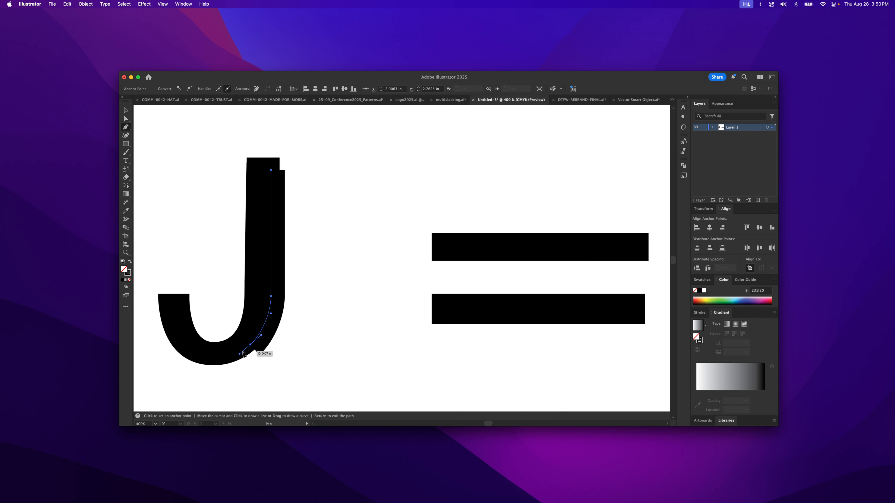
pyautogui.press('v')
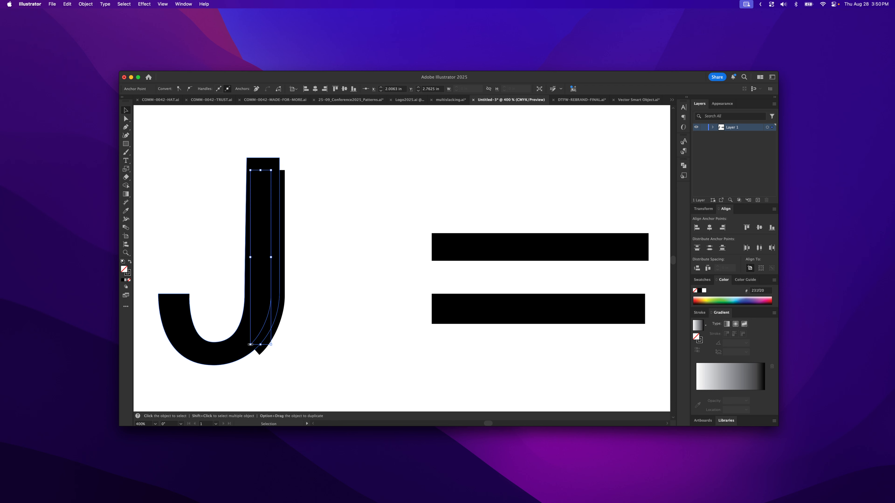
pyautogui.click(130, 263)
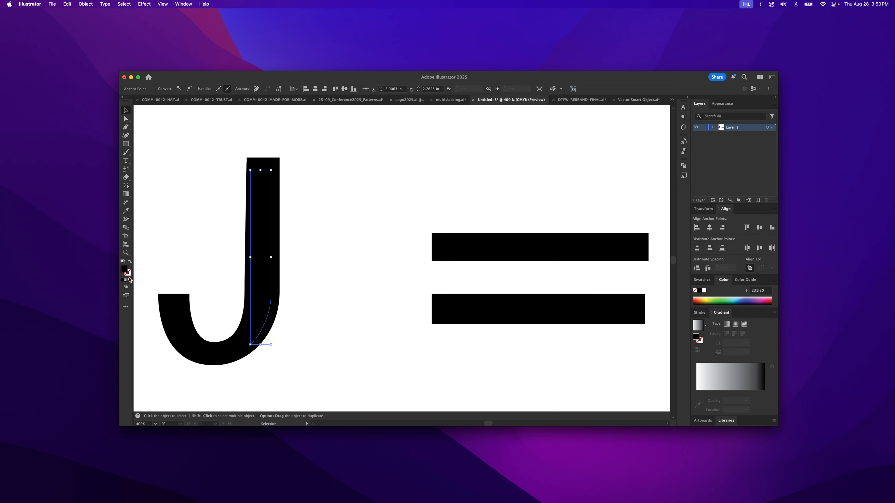
# - Swap the fill and stroke of the open path inside the J, and set its stroke color to white
pyautogui.click(130, 262)
pyautogui.doubleClick(127, 273)
pyautogui.click(426, 227)
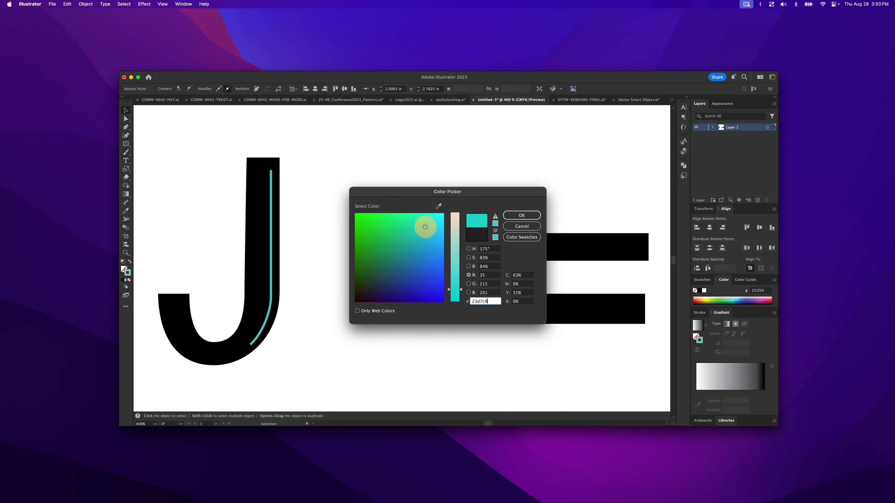
pyautogui.moveTo(453, 232); pyautogui.dragTo(459, 182)
pyautogui.click(508, 216)
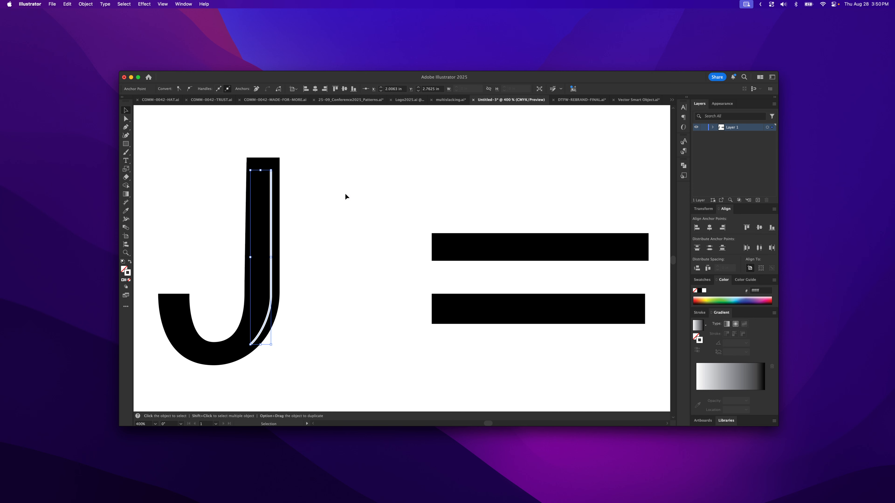
pyautogui.click(343, 198)
# - Apply Width Profile 6 to the white stroked line inside the J and deselect it
pyautogui.press('z')
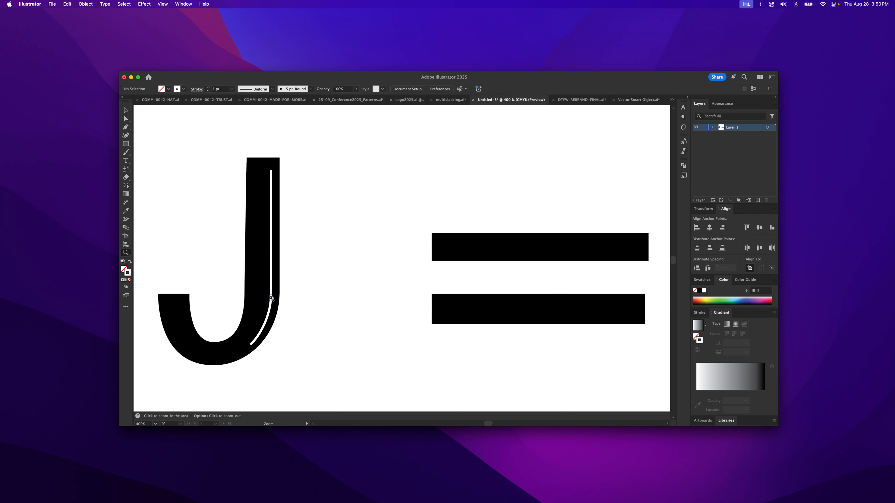
pyautogui.click(272, 297)
pyautogui.press('space')
pyautogui.moveTo(405, 226); pyautogui.dragTo(411, 269)
pyautogui.press('v')
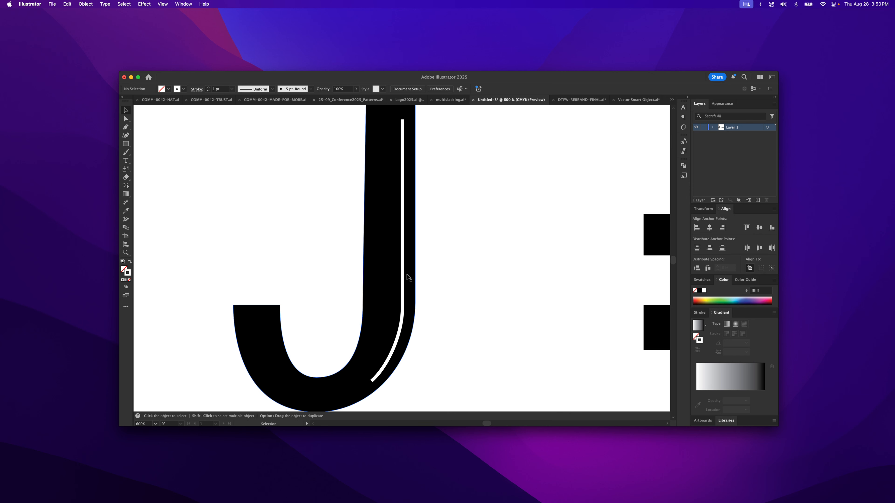
pyautogui.click(402, 278)
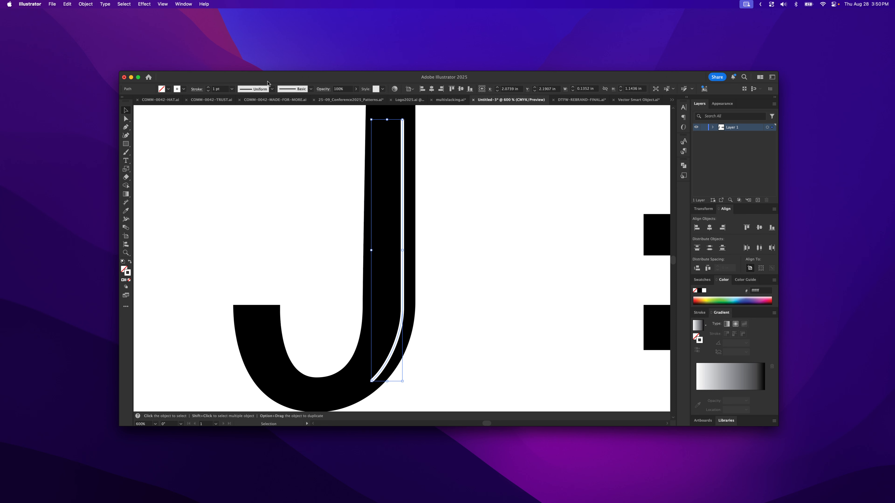
pyautogui.click(272, 89)
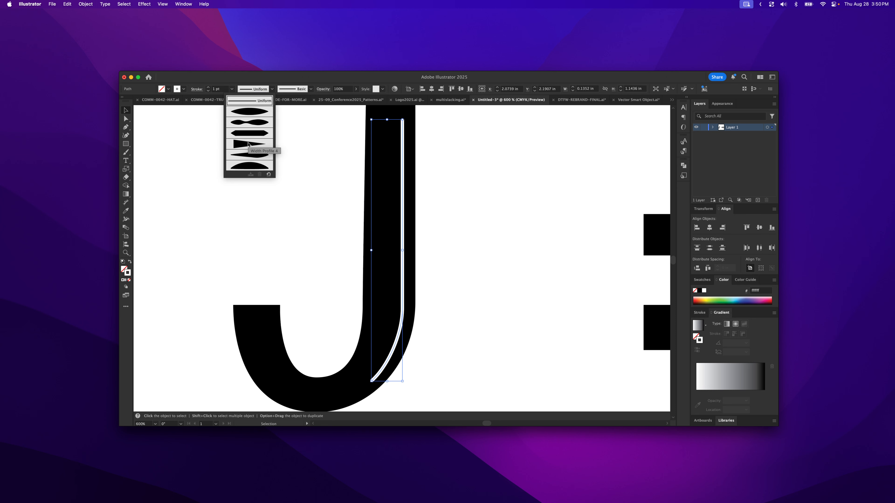
pyautogui.click(250, 167)
pyautogui.click(478, 255)
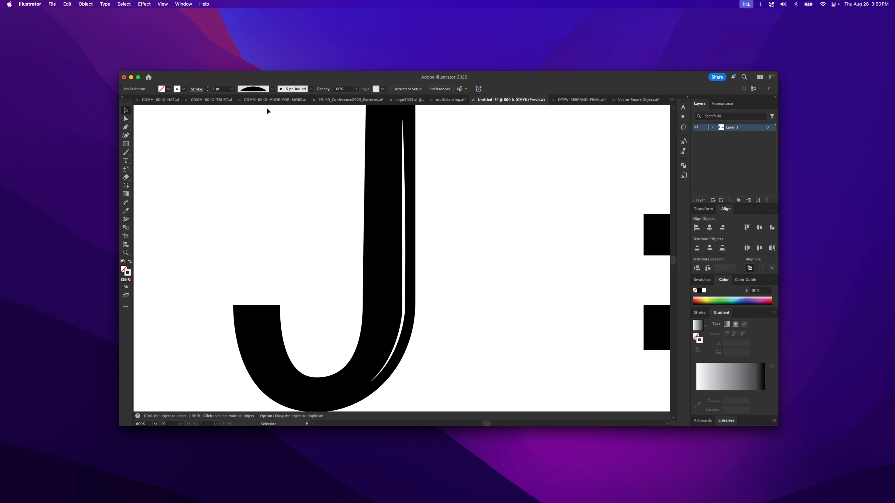
# - Inspect the tapered white line up close in the J's curve, comparing its path in Outline view and Preview view
pyautogui.click(272, 90)
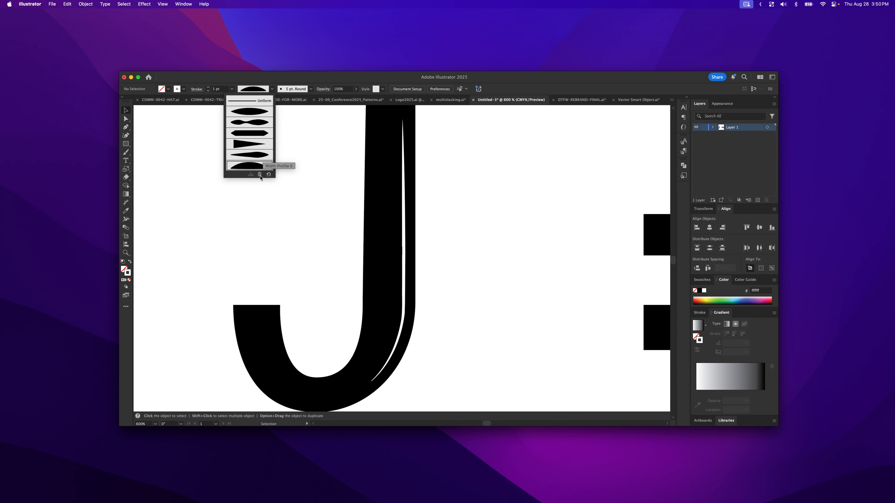
pyautogui.click(484, 236)
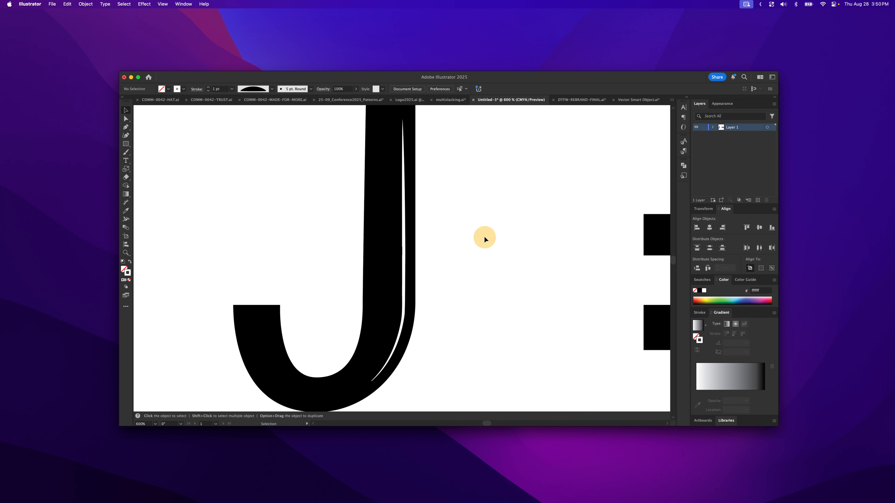
pyautogui.press('space')
pyautogui.moveTo(450, 281); pyautogui.dragTo(477, 238)
pyautogui.press('z')
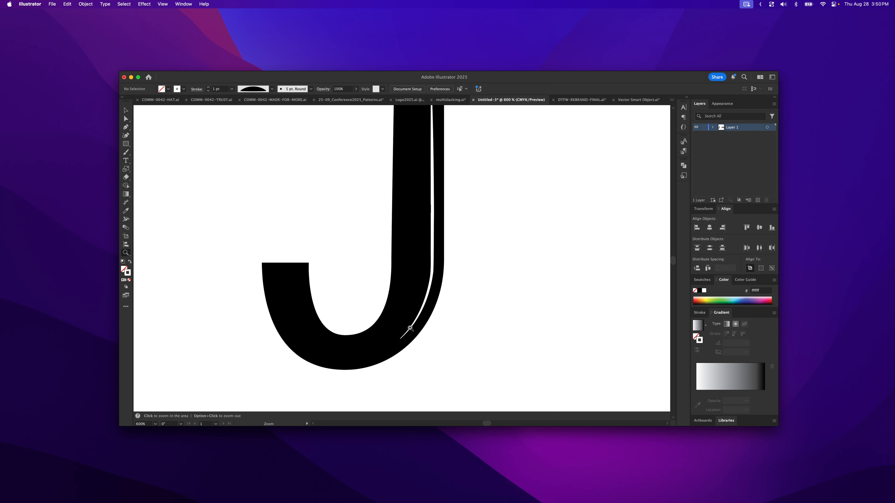
pyautogui.moveTo(411, 335); pyautogui.dragTo(422, 274)
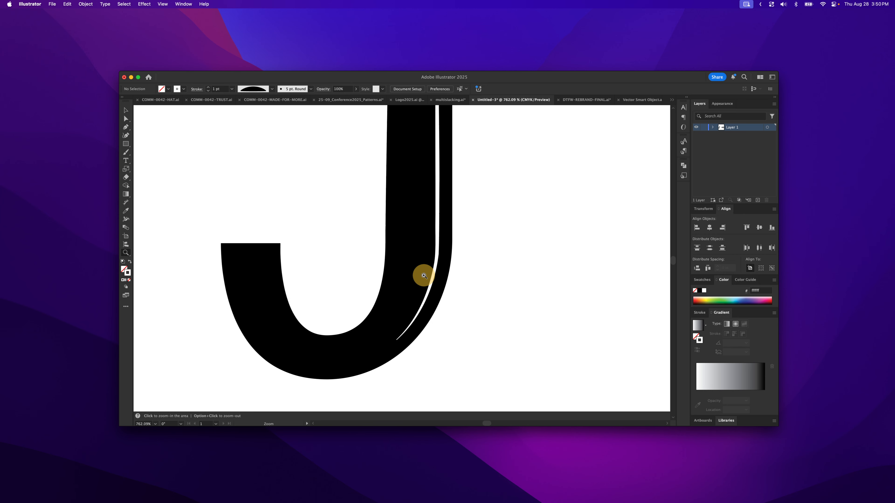
pyautogui.press('v')
pyautogui.click(438, 226)
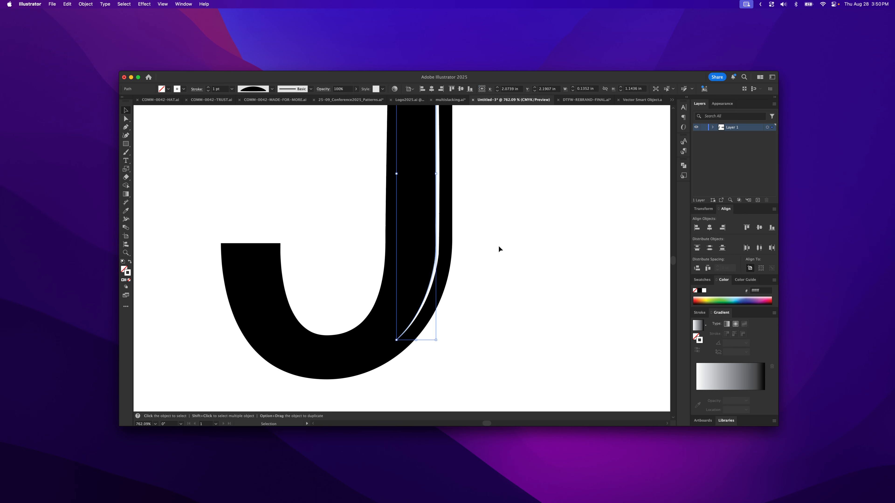
pyautogui.press('a')
pyautogui.press('super+y')
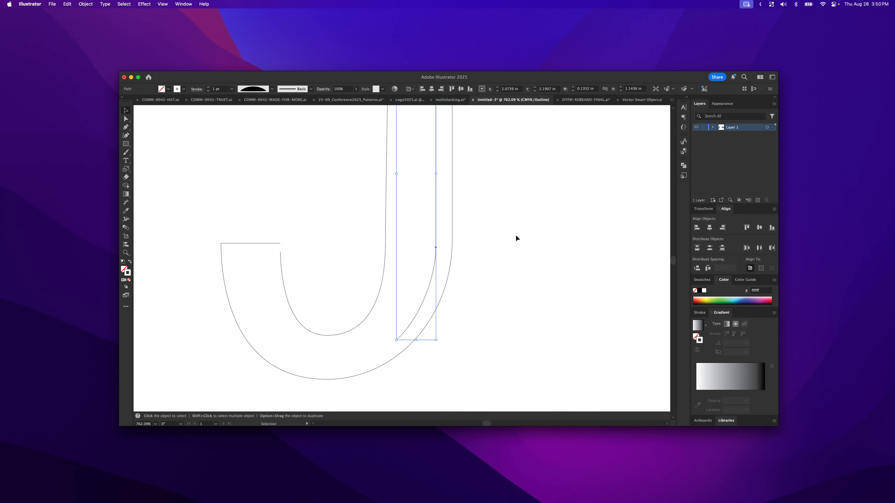
pyautogui.press('super+y')
pyautogui.press('v')
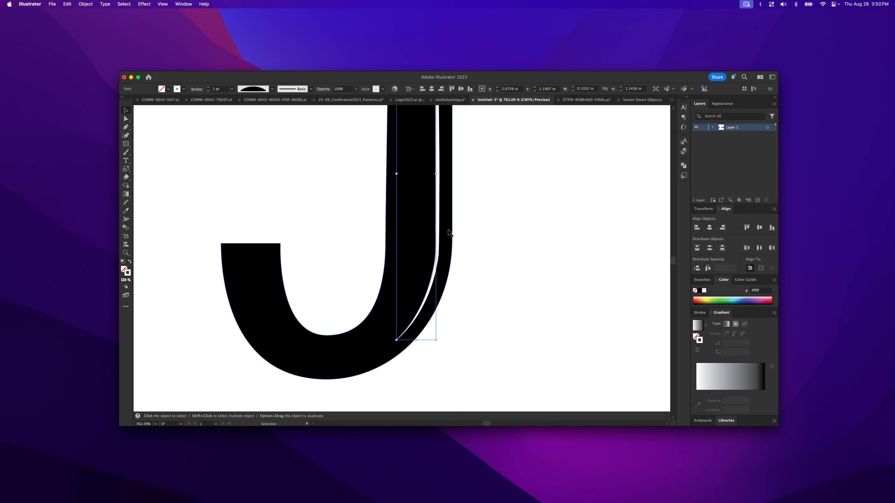
pyautogui.click(80, 4)
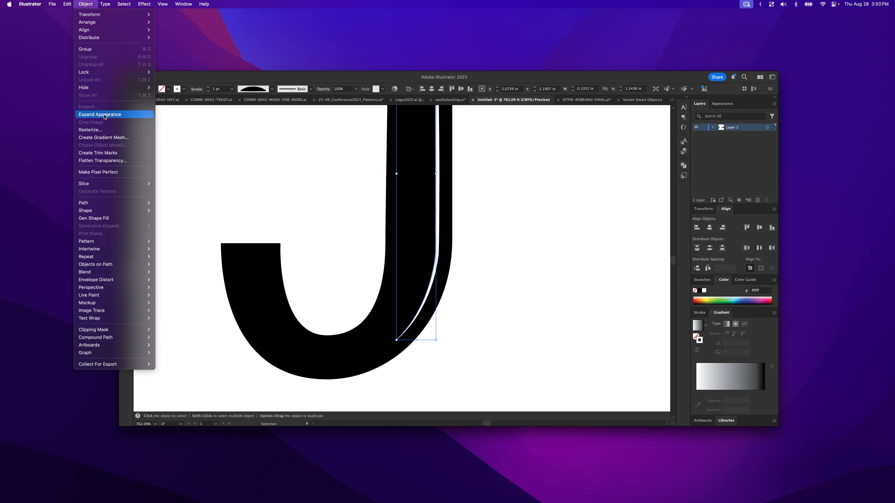
pyautogui.moveTo(134, 203)
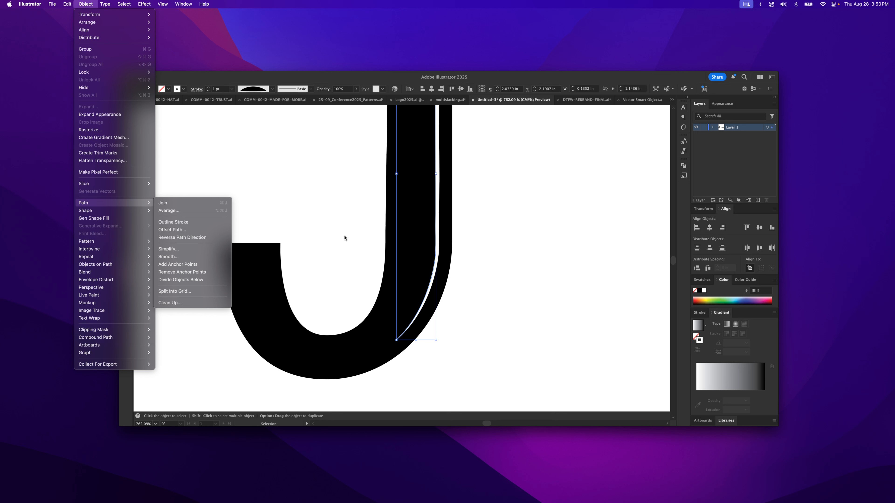
pyautogui.click(370, 219)
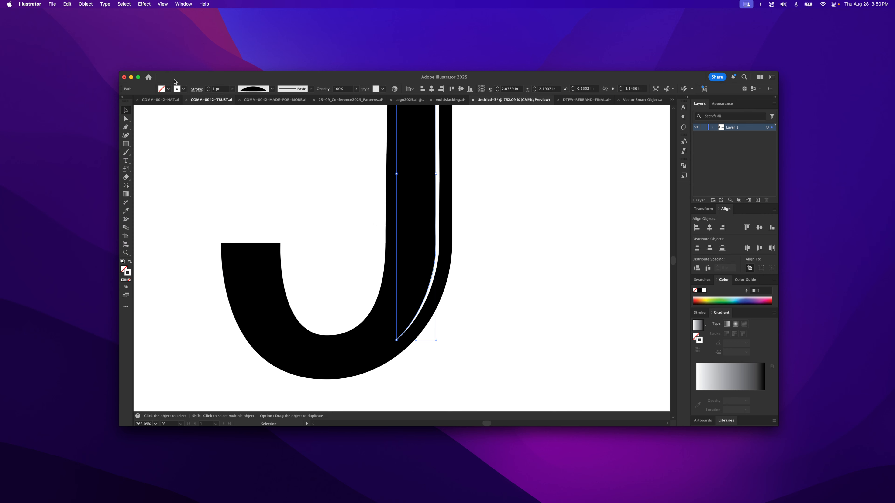
# - Convert the tapered white line into a filled shape with Outline Stroke and deselect it
pyautogui.click(79, 5)
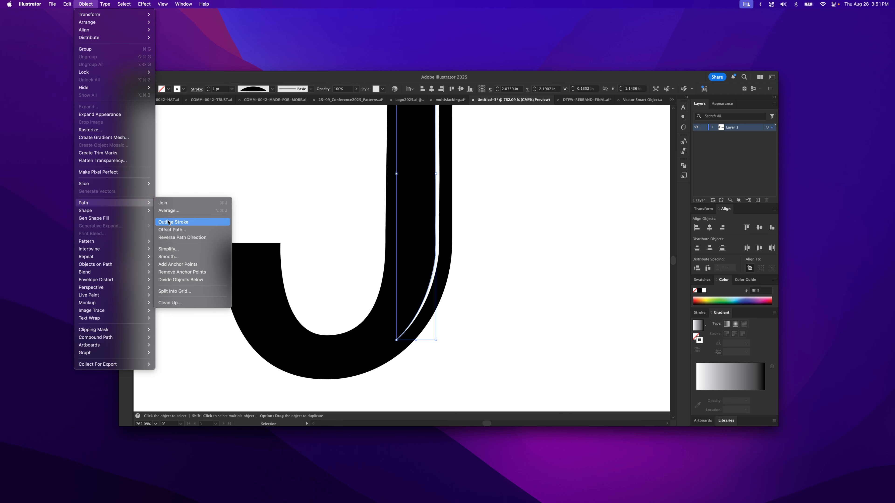
pyautogui.click(168, 225)
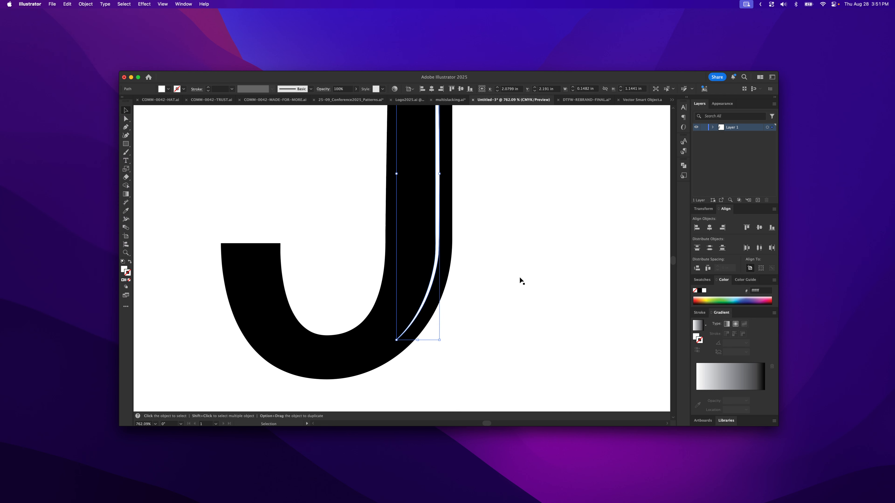
pyautogui.click(513, 259)
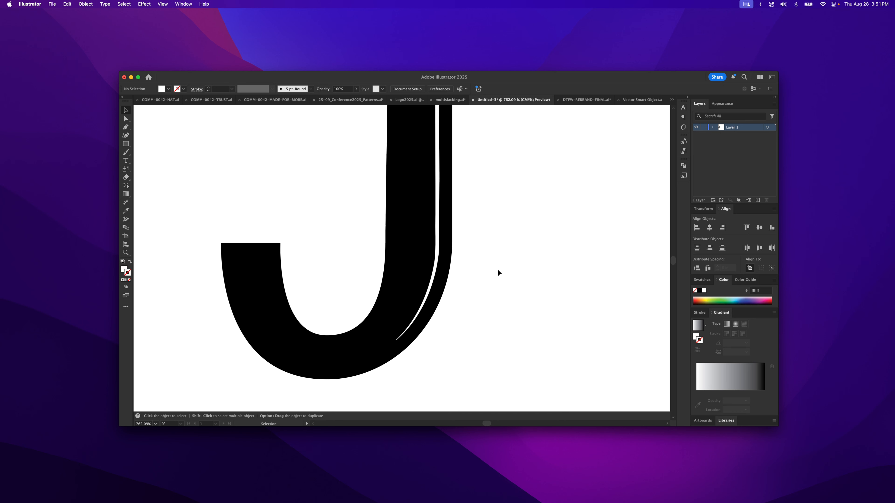
# - Check the outlined highlight shape in Outline view, and return to Preview view showing the whole J beside the bars
pyautogui.press('super+y')
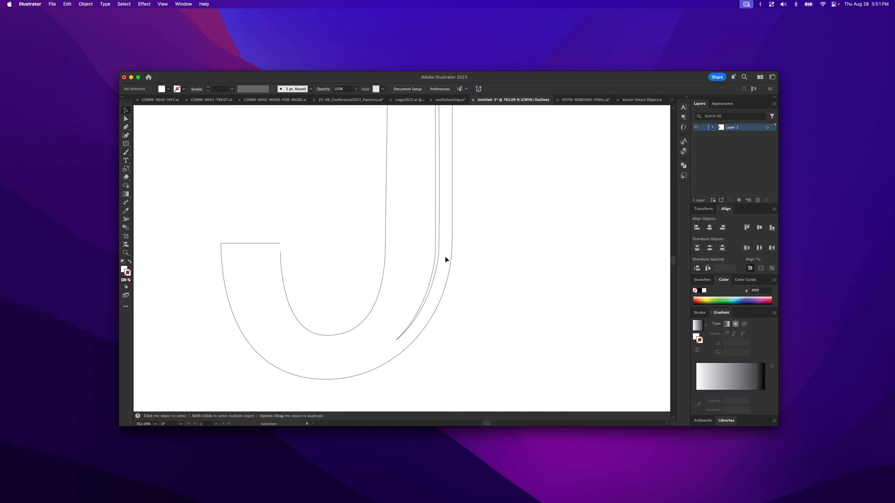
pyautogui.press('super+y')
pyautogui.press('z')
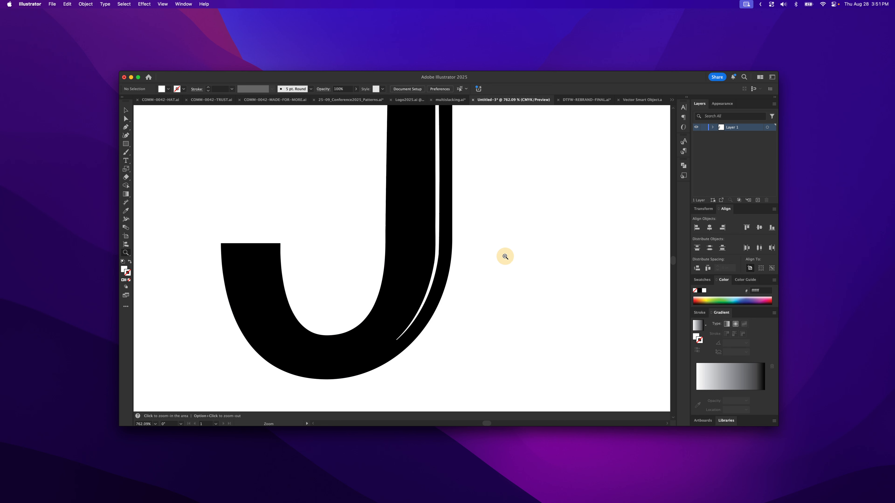
pyautogui.keyDown('alt'); pyautogui.click(505, 257); pyautogui.keyUp('alt')
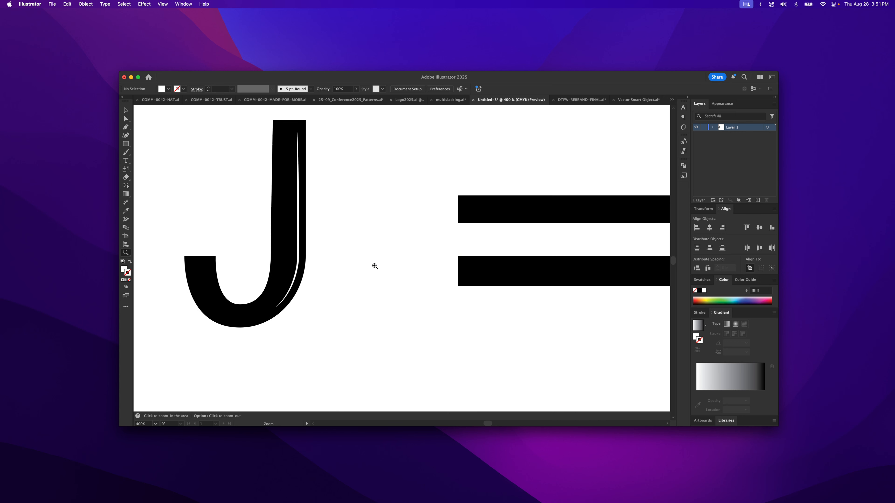
pyautogui.press('v')
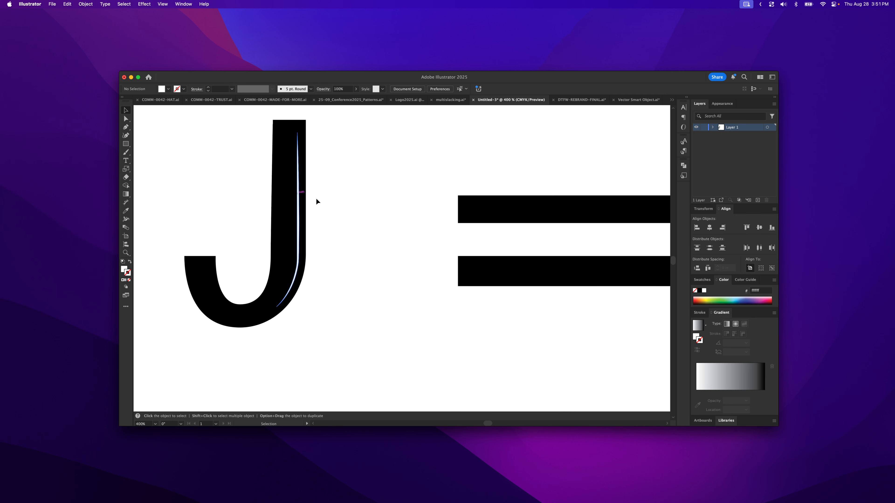
pyautogui.click(125, 169)
pyautogui.doubleClick(125, 169)
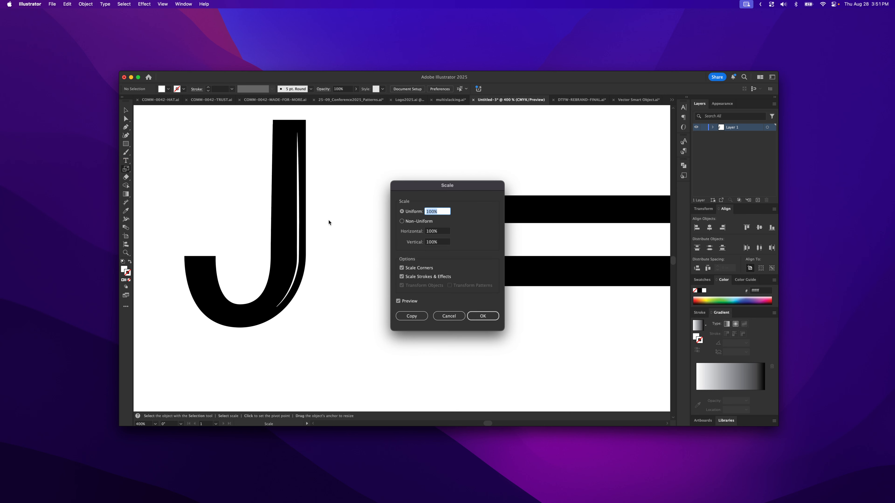
pyautogui.click(449, 316)
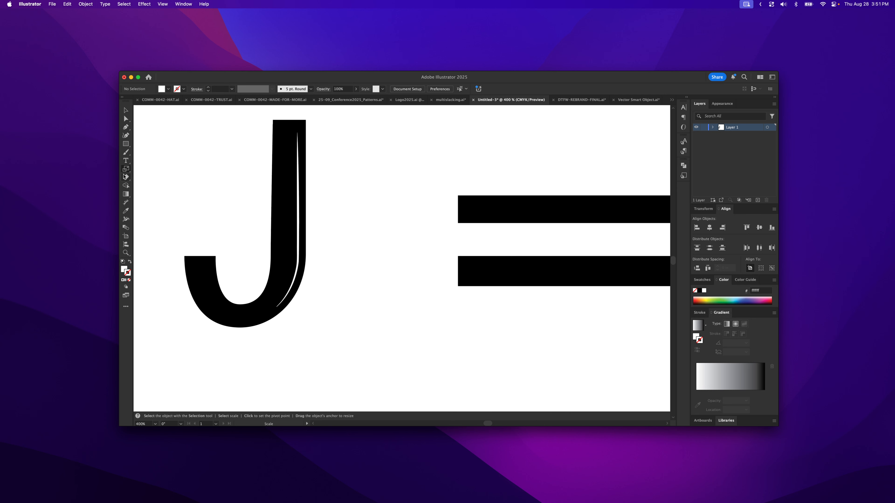
pyautogui.moveTo(126, 171); pyautogui.dragTo(150, 168)
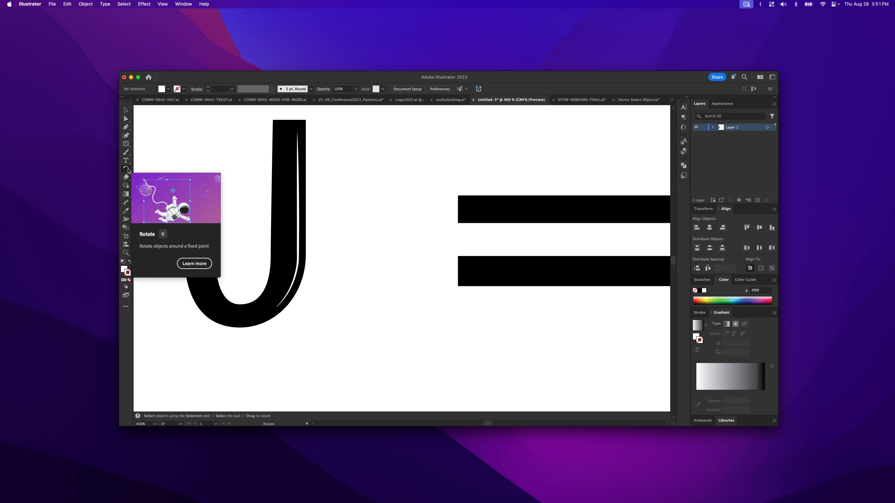
pyautogui.moveTo(128, 171); pyautogui.dragTo(143, 178)
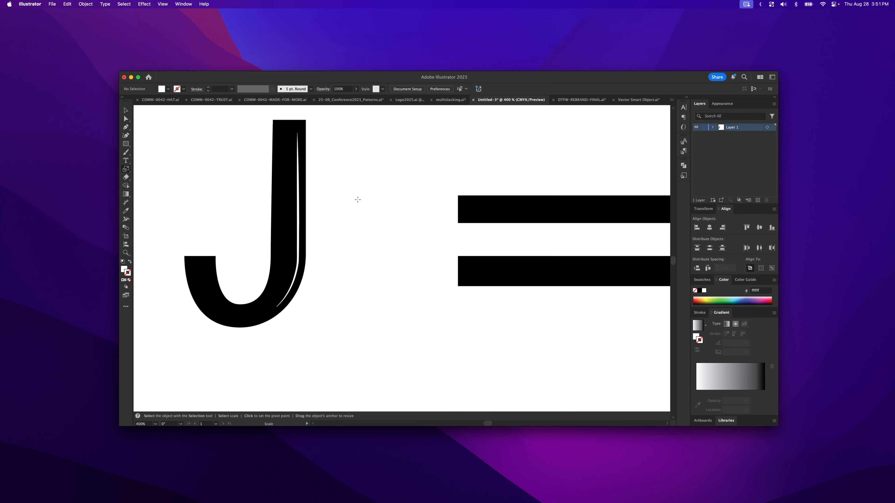
# - Turn off Scale Corners and Scale Strokes & Effects in the Scale tool's options
pyautogui.doubleClick(129, 171)
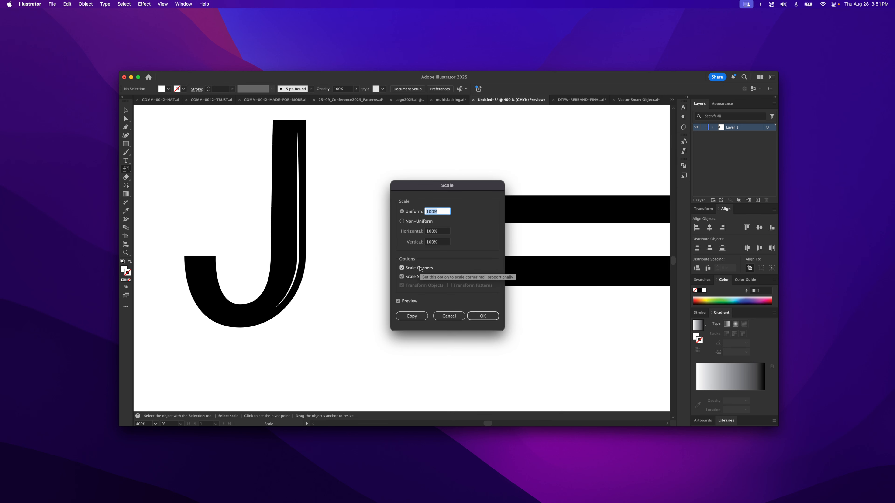
pyautogui.click(402, 269)
pyautogui.click(402, 277)
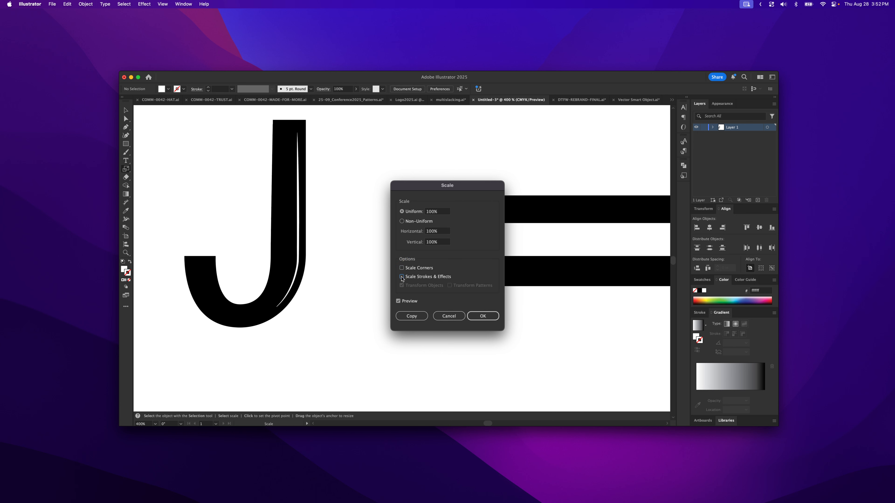
pyautogui.click(402, 277)
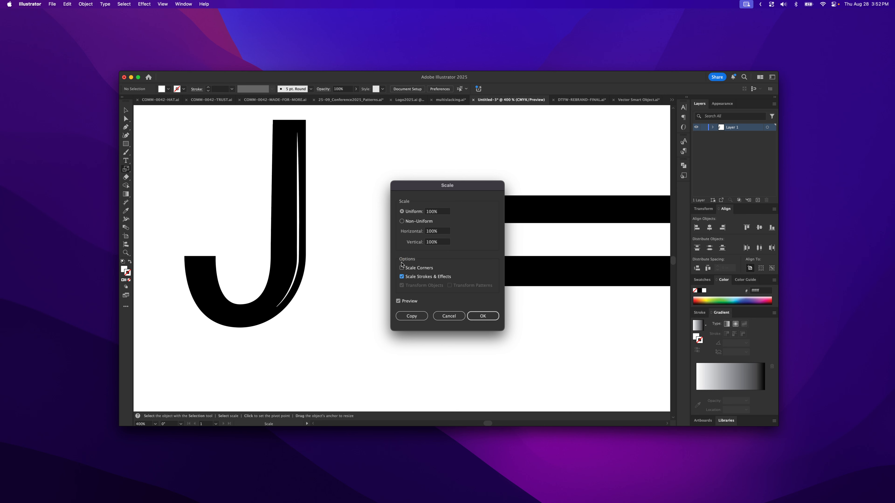
pyautogui.click(402, 277)
pyautogui.click(482, 315)
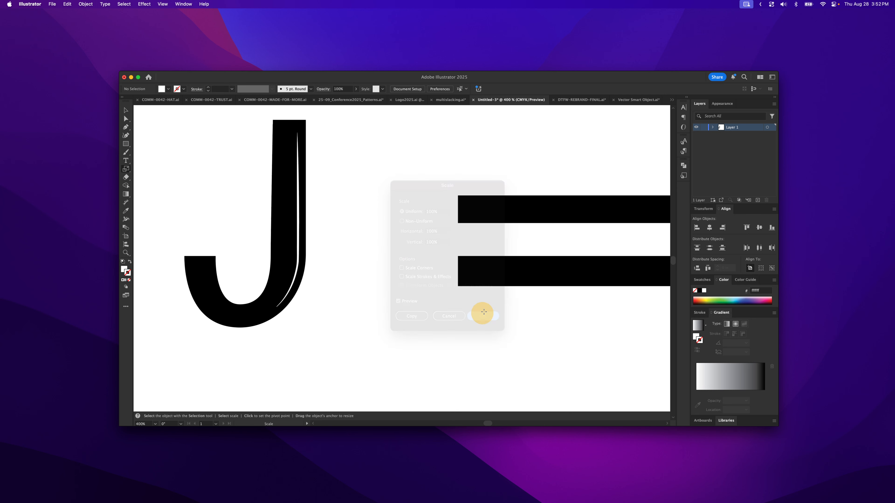
# - Shorten the upper thick stroked line from its left end to about 0.4 in wide
pyautogui.moveTo(529, 282); pyautogui.dragTo(356, 251)
pyautogui.press('v')
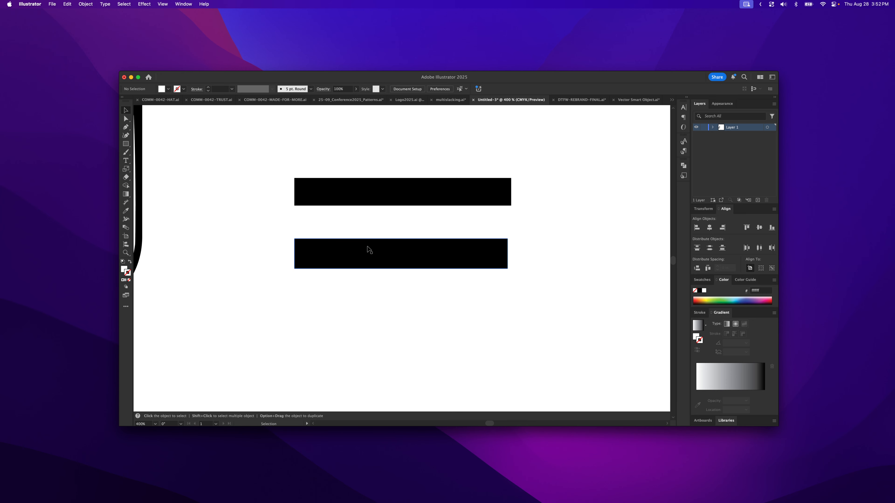
pyautogui.click(371, 193)
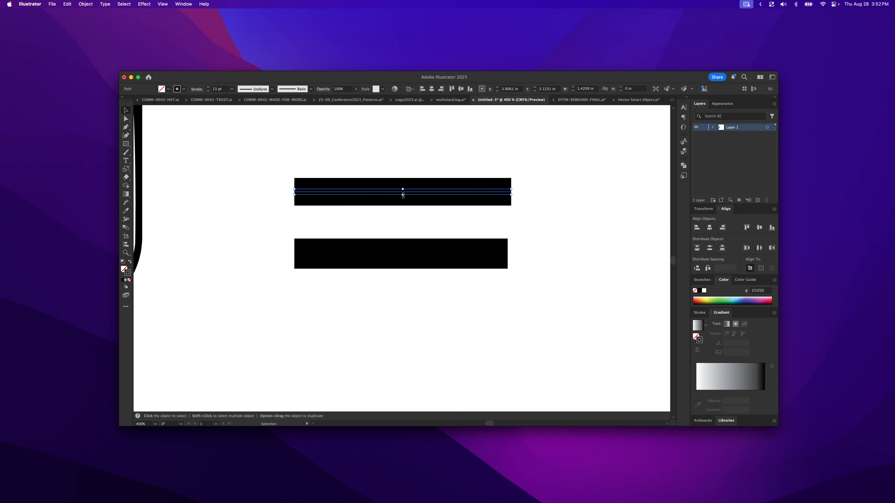
pyautogui.moveTo(403, 195); pyautogui.dragTo(403, 214)
pyautogui.moveTo(295, 192); pyautogui.dragTo(452, 208)
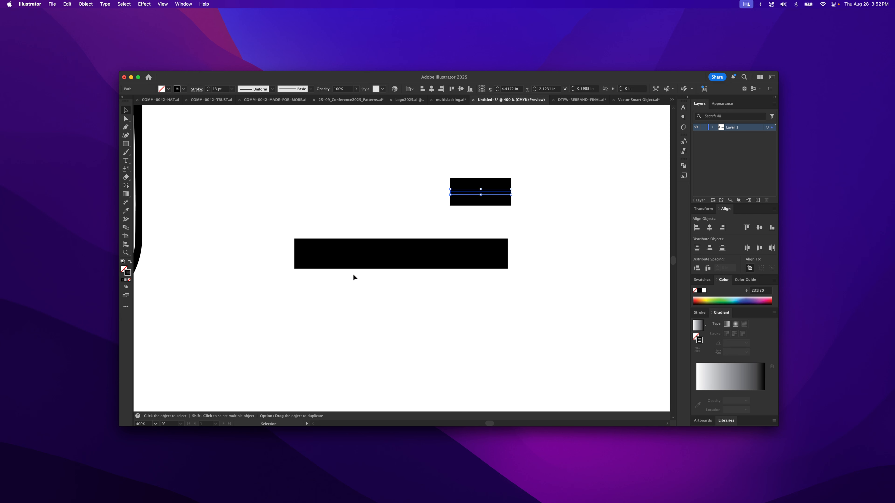
# - Duplicate the short stroked bar about 0.58 in to its left
pyautogui.click(482, 195)
pyautogui.moveTo(394, 190); pyautogui.dragTo(393, 190)
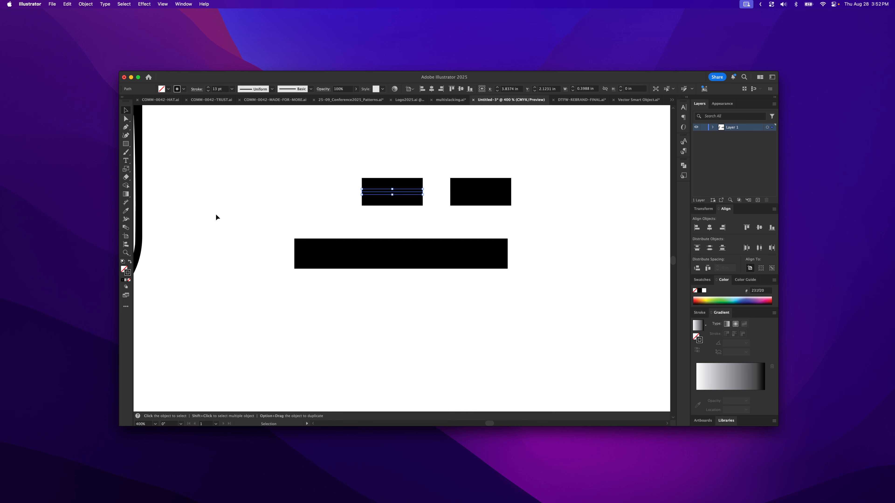
# - Turn on Scale Corners and Scale Strokes & Effects, and enlarge the copied bar proportionally to about 0.65 in wide
pyautogui.doubleClick(126, 169)
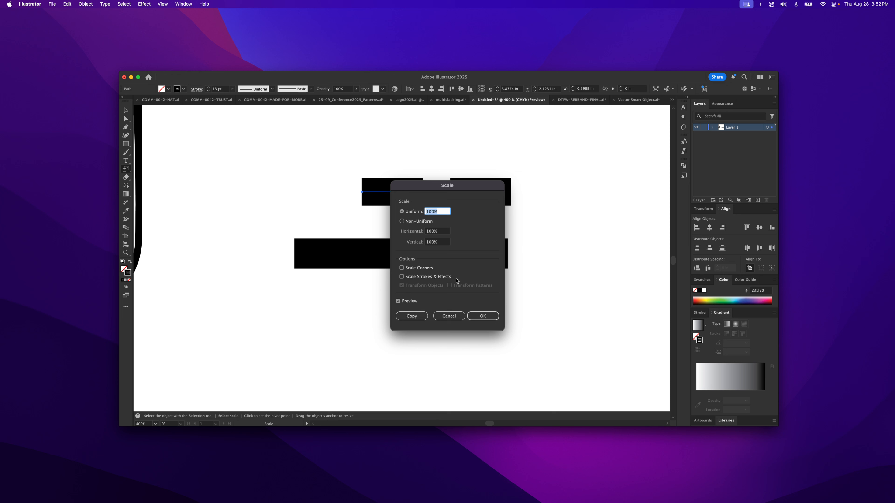
pyautogui.click(433, 269)
pyautogui.click(429, 278)
pyautogui.click(482, 315)
pyautogui.press('v')
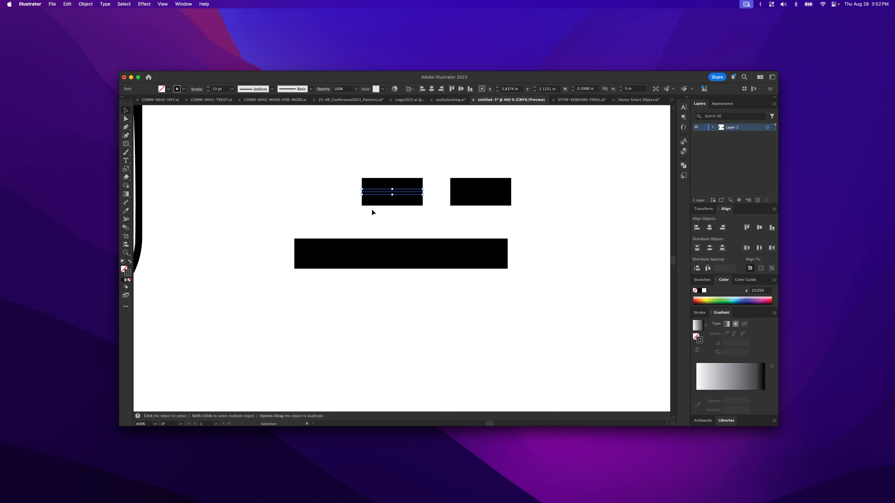
pyautogui.moveTo(362, 194); pyautogui.dragTo(323, 250)
# - Give the black J a green stroke with the hex colour 00ff00
pyautogui.moveTo(145, 203); pyautogui.dragTo(348, 244)
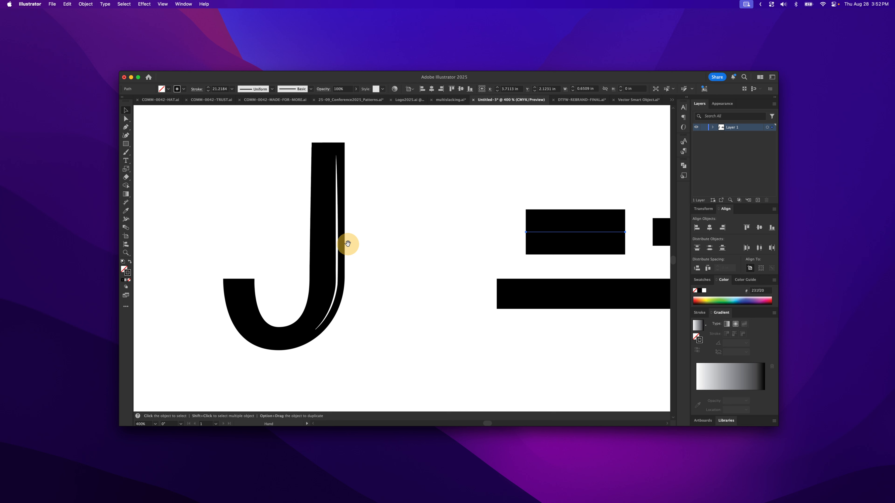
pyautogui.click(320, 261)
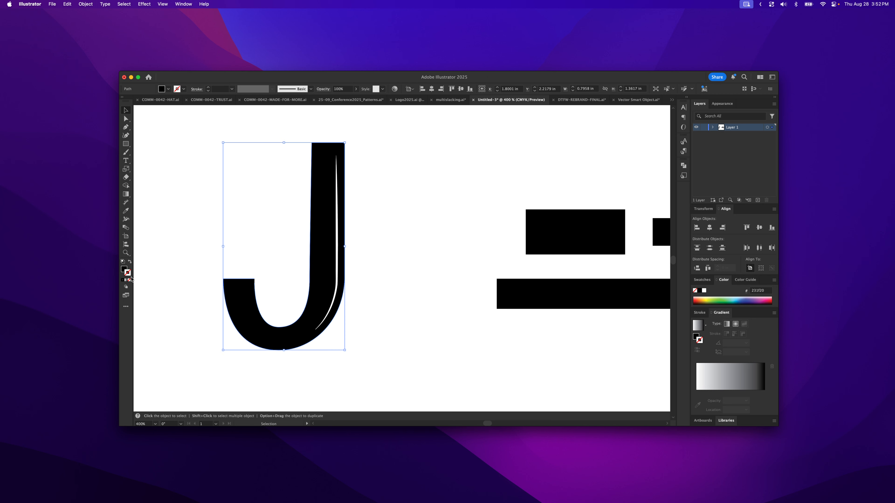
pyautogui.doubleClick(126, 270)
pyautogui.write('00ff00')
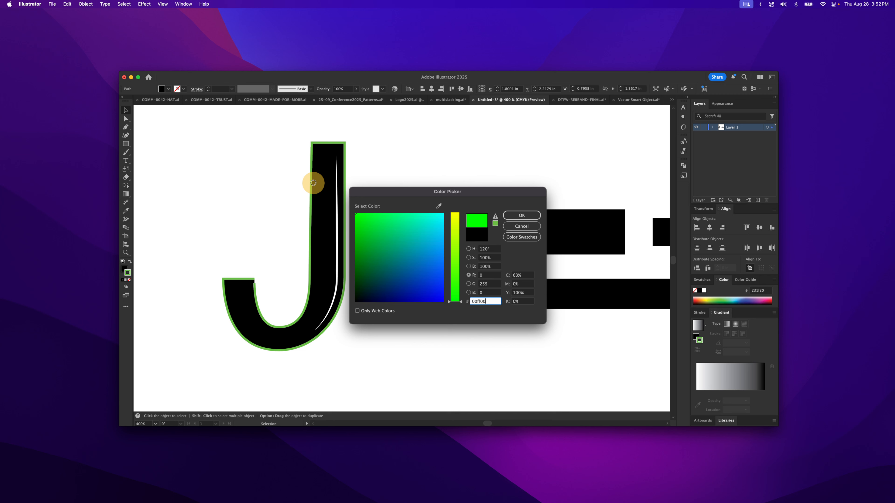
pyautogui.click(511, 214)
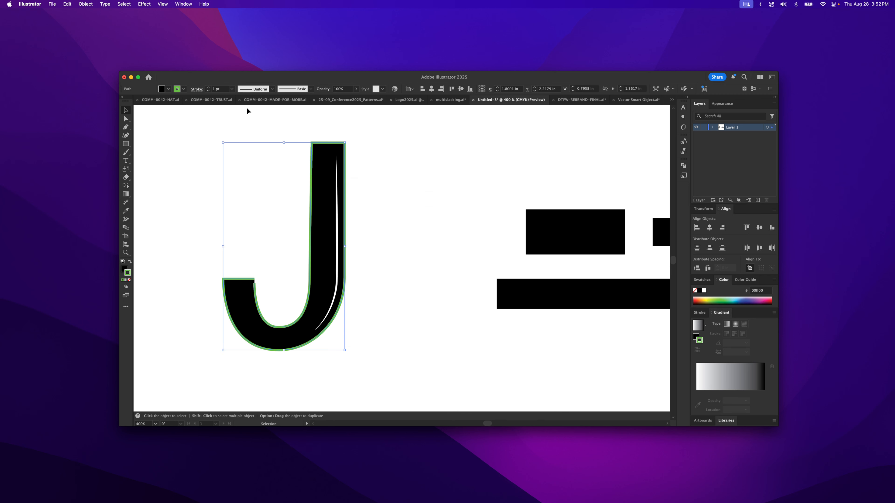
# - Increase the J's green stroke to 4 pt and scale the letter down proportionally to about 0.75 in wide
pyautogui.click(208, 87)
pyautogui.click(208, 88)
pyautogui.click(207, 87)
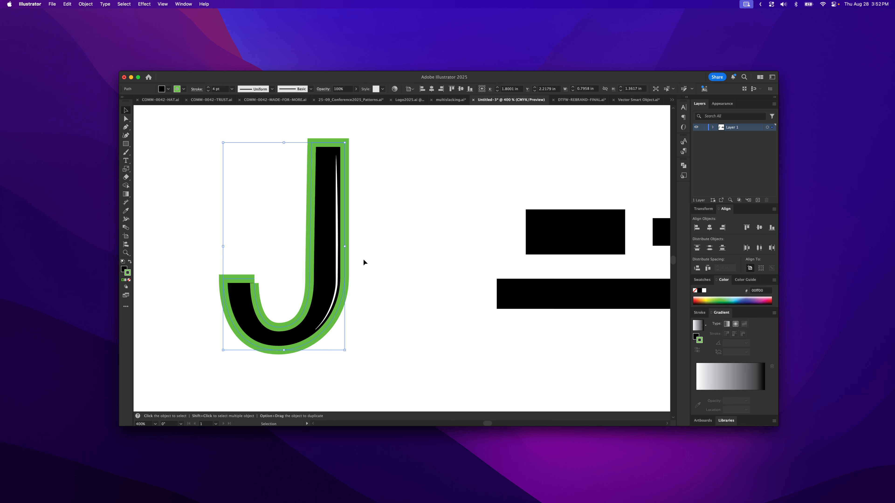
pyautogui.moveTo(344, 246)
pyautogui.mouseDown()
pyautogui.moveTo(484, 256)
pyautogui.moveTo(337, 247)
pyautogui.mouseUp()
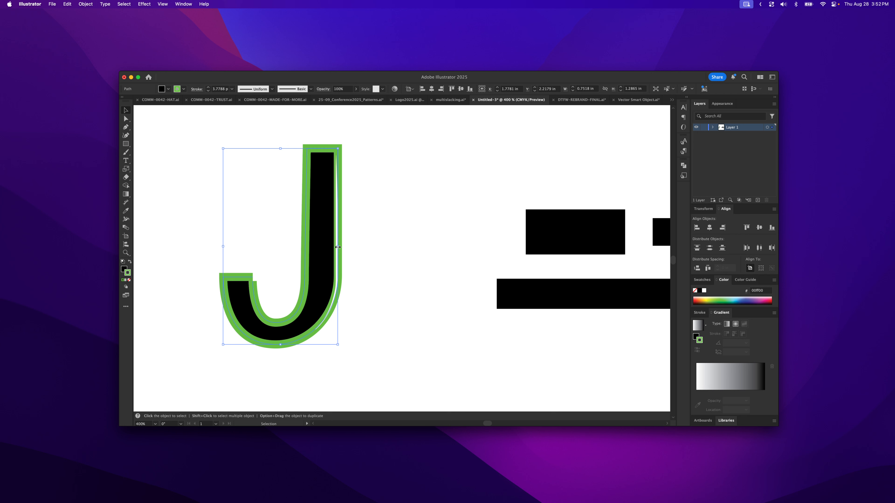